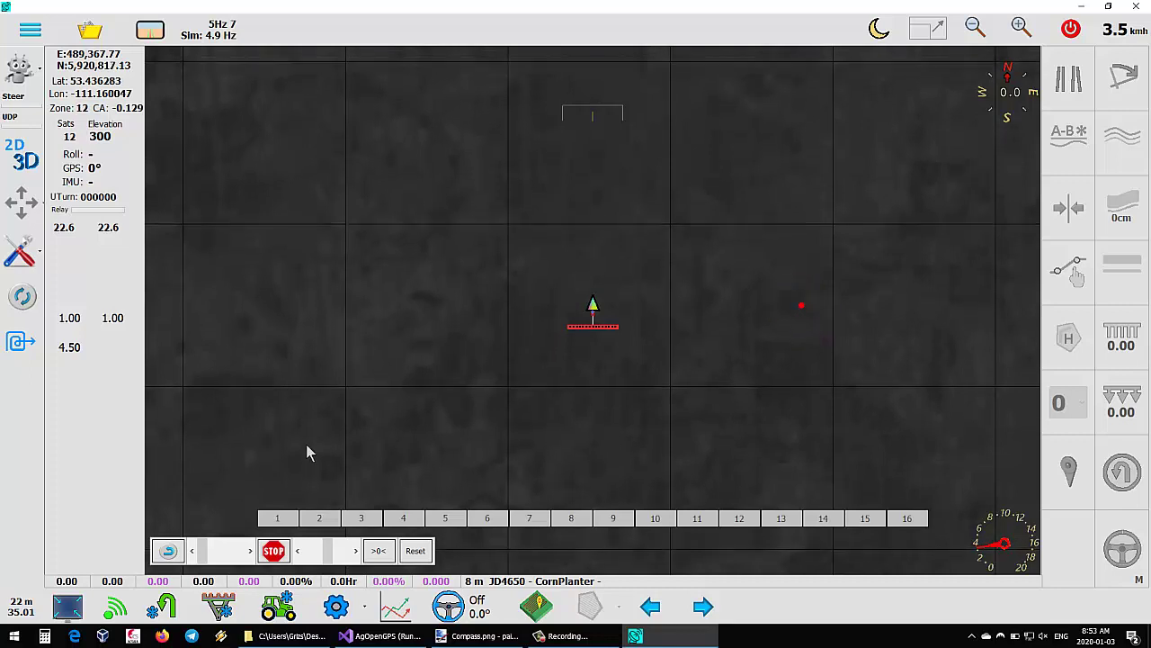
# Step: Hide the GPS info panel, try simplified mode and restore full controls, then turn on night mode
pyautogui.click(24, 302)
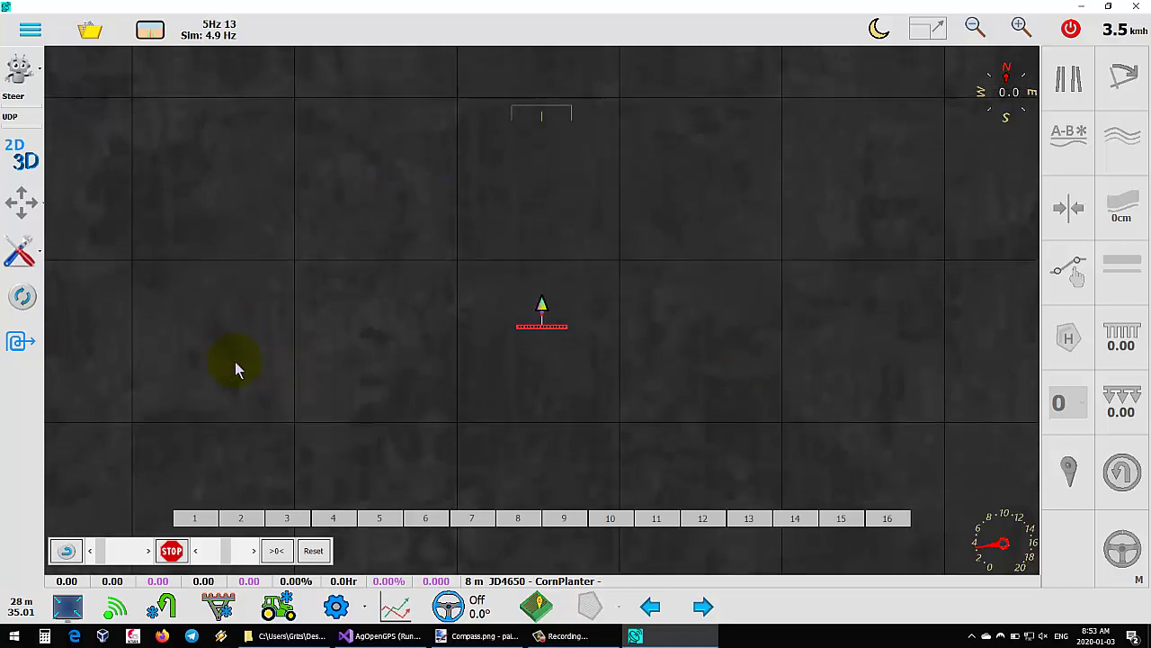
pyautogui.click(22, 346)
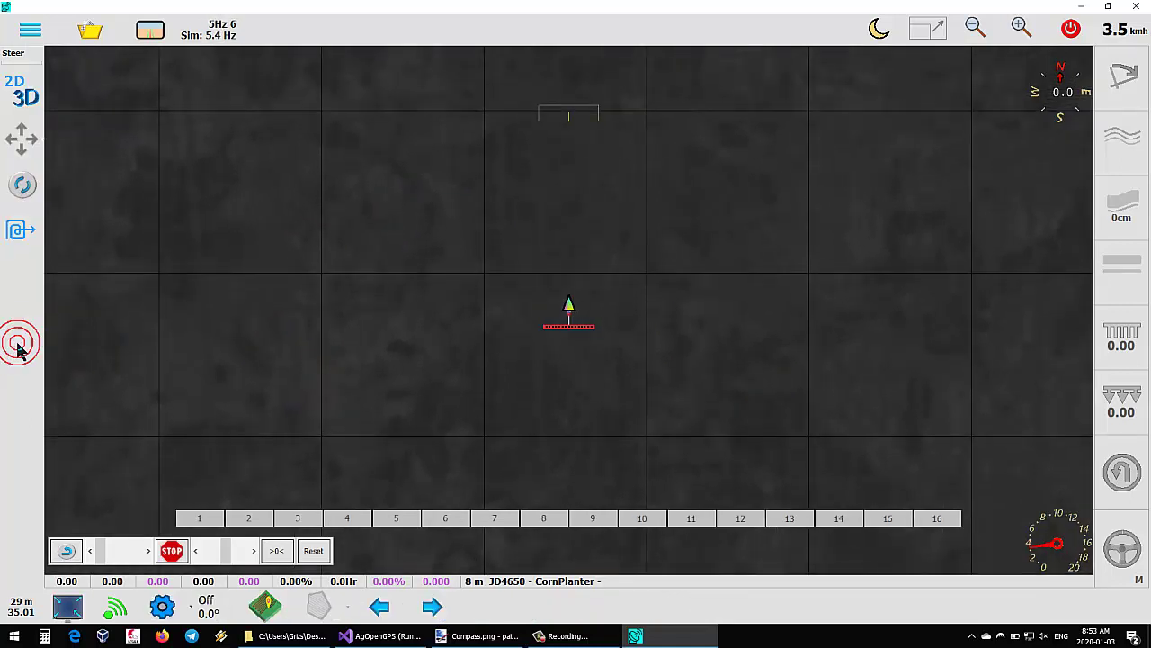
pyautogui.click(20, 230)
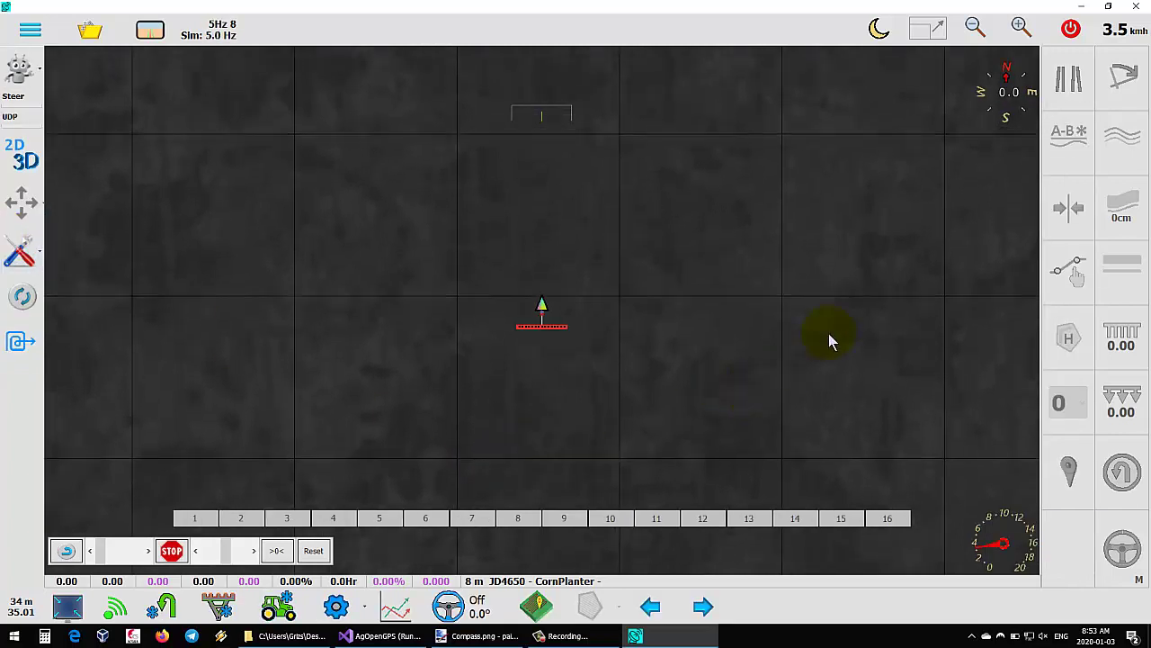
pyautogui.click(878, 29)
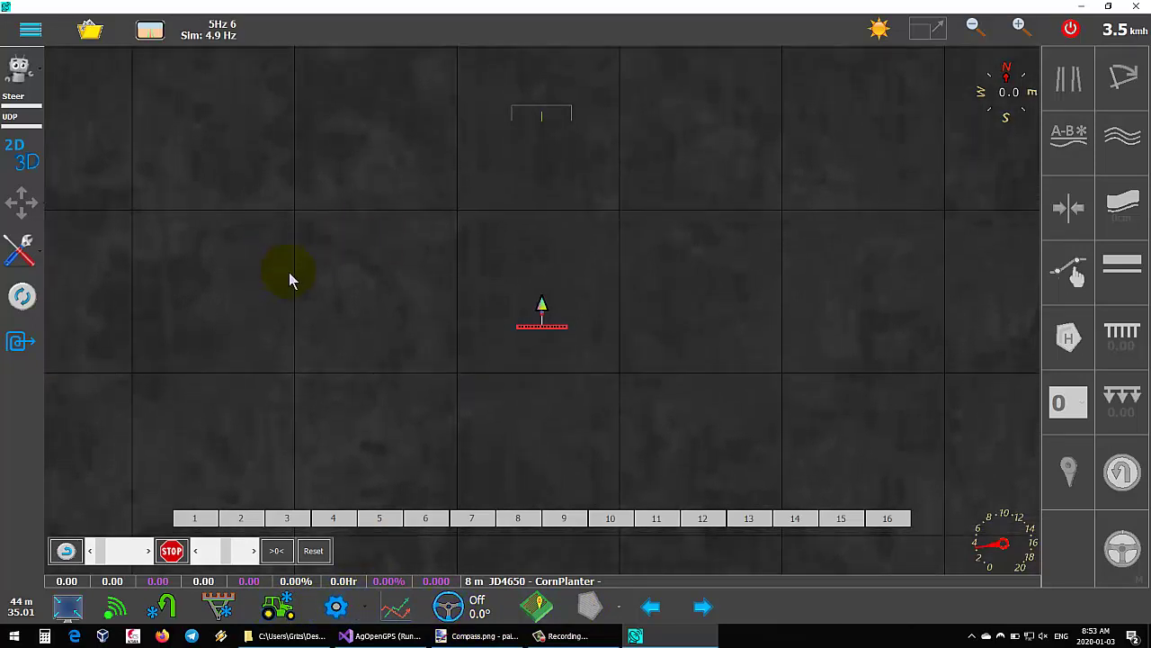
pyautogui.click(150, 30)
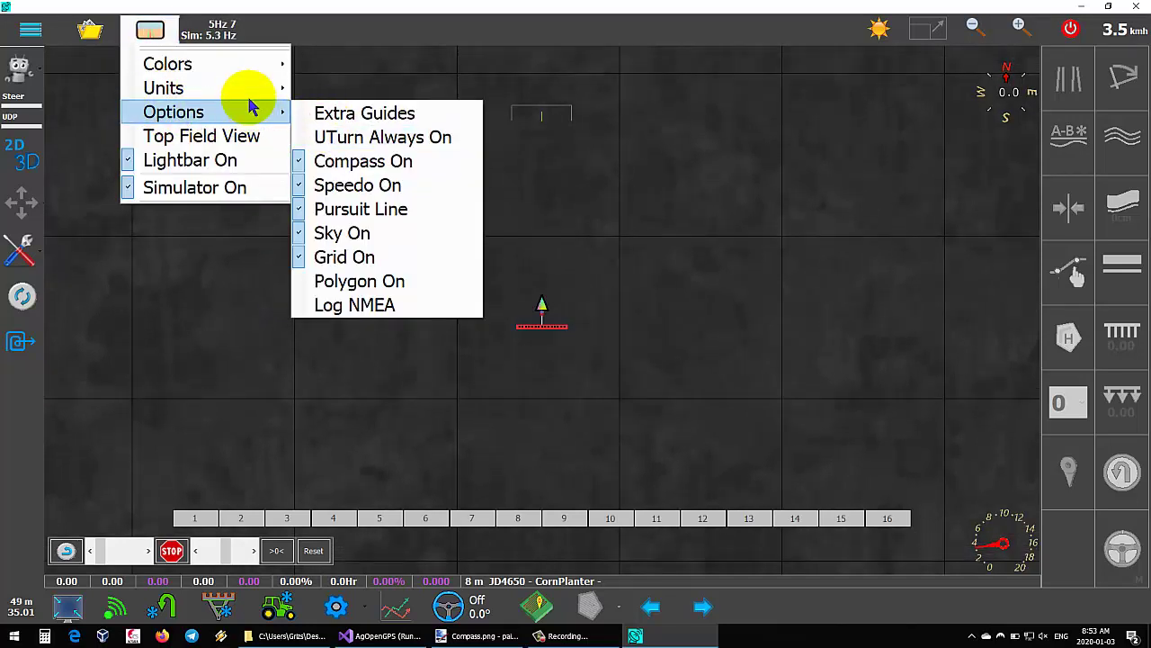
pyautogui.moveTo(231, 68)
pyautogui.click(342, 137)
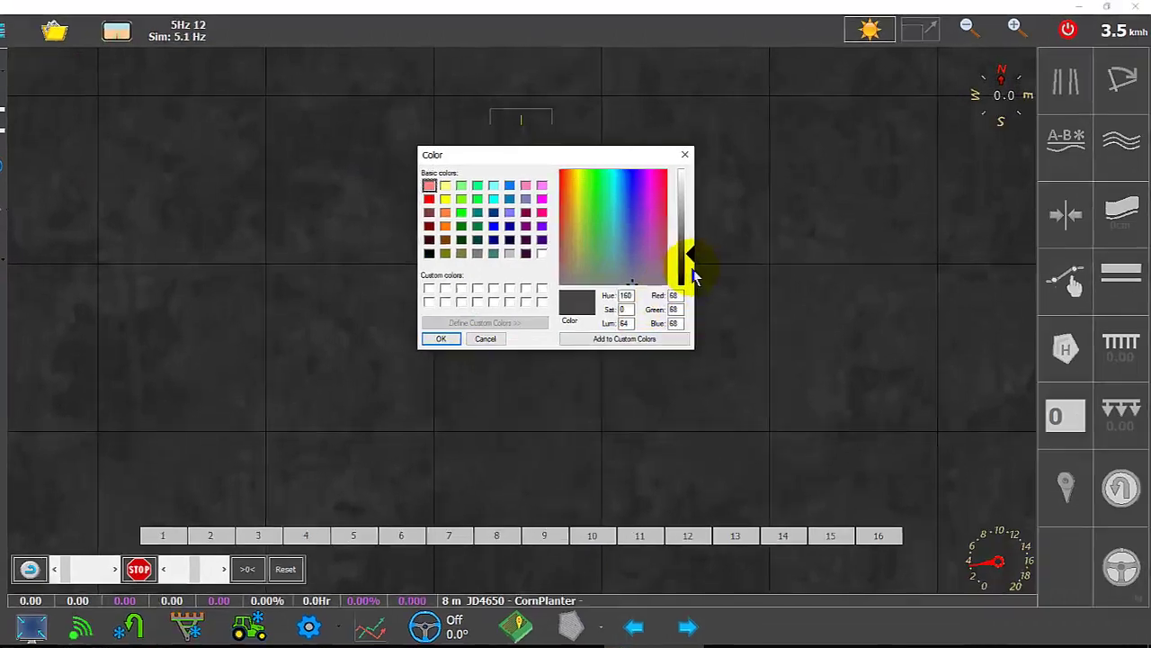
pyautogui.moveTo(691, 266); pyautogui.dragTo(690, 260)
pyautogui.moveTo(483, 376); pyautogui.dragTo(479, 388)
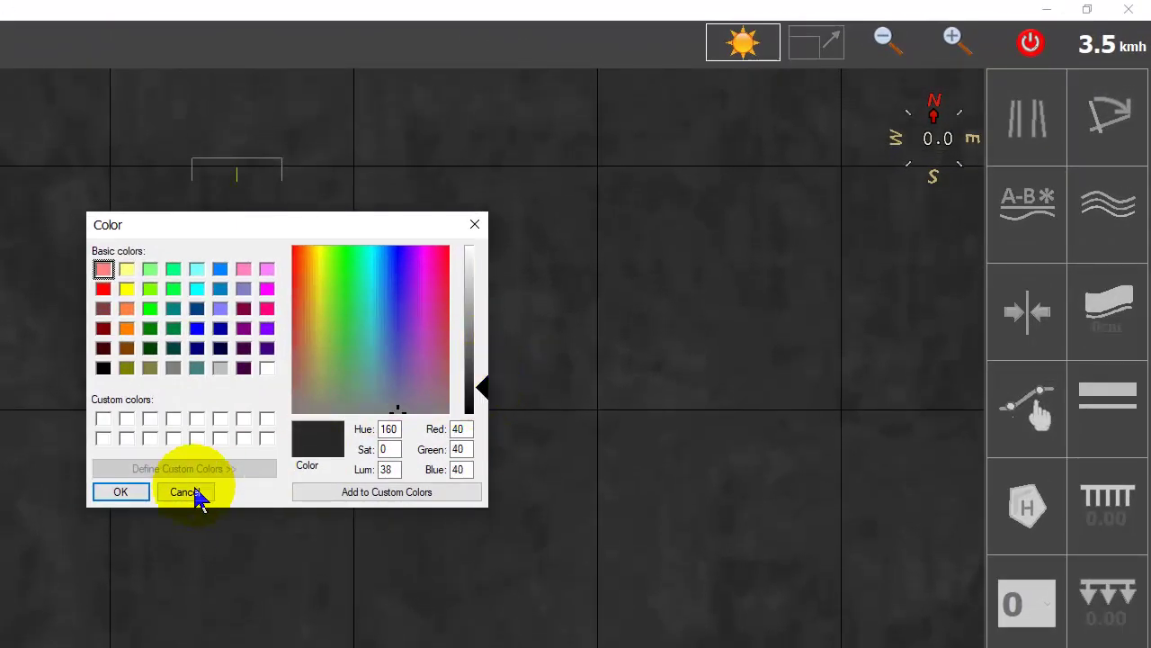
pyautogui.click(142, 492)
pyautogui.click(148, 494)
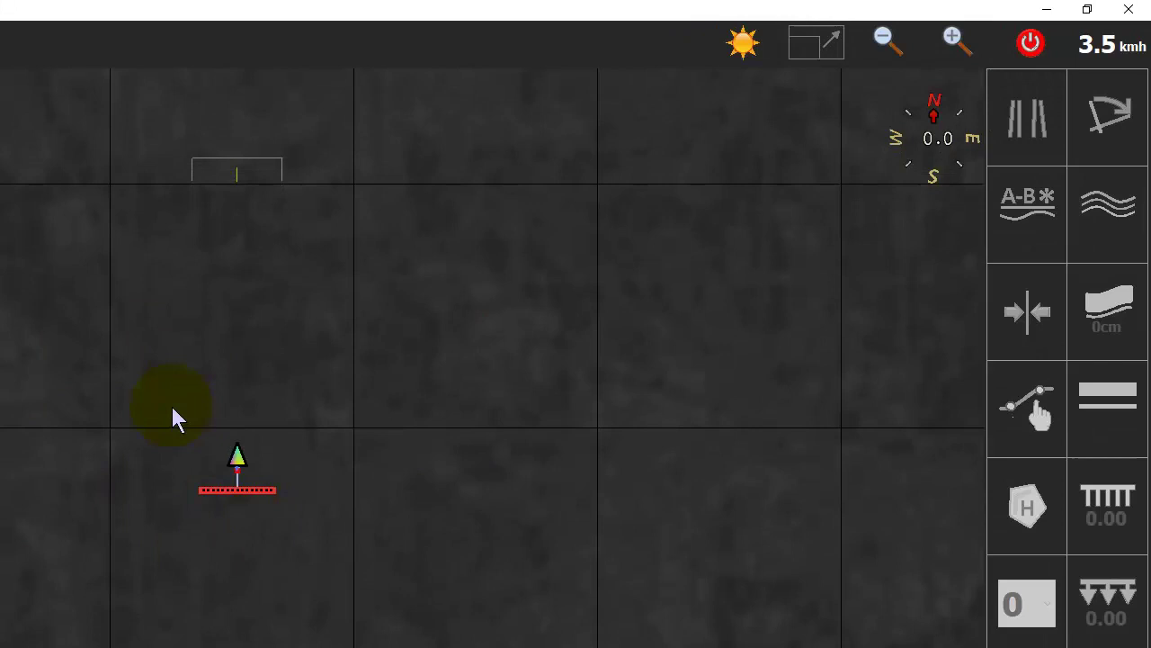
# Step: Return the display to the light theme using the sun button in the top bar
pyautogui.click(743, 45)
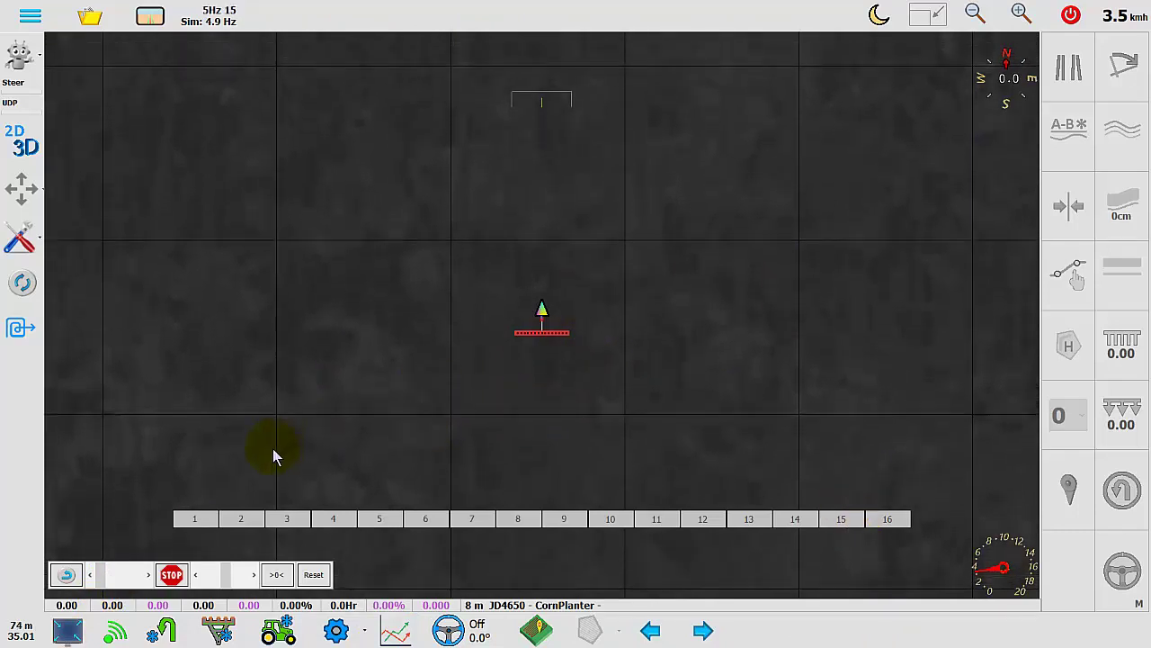
# Step: Open Tool Settings and compare the towed, rear-mounted, front-mounted and trailing attachment styles
pyautogui.click(219, 631)
pyautogui.click(551, 268)
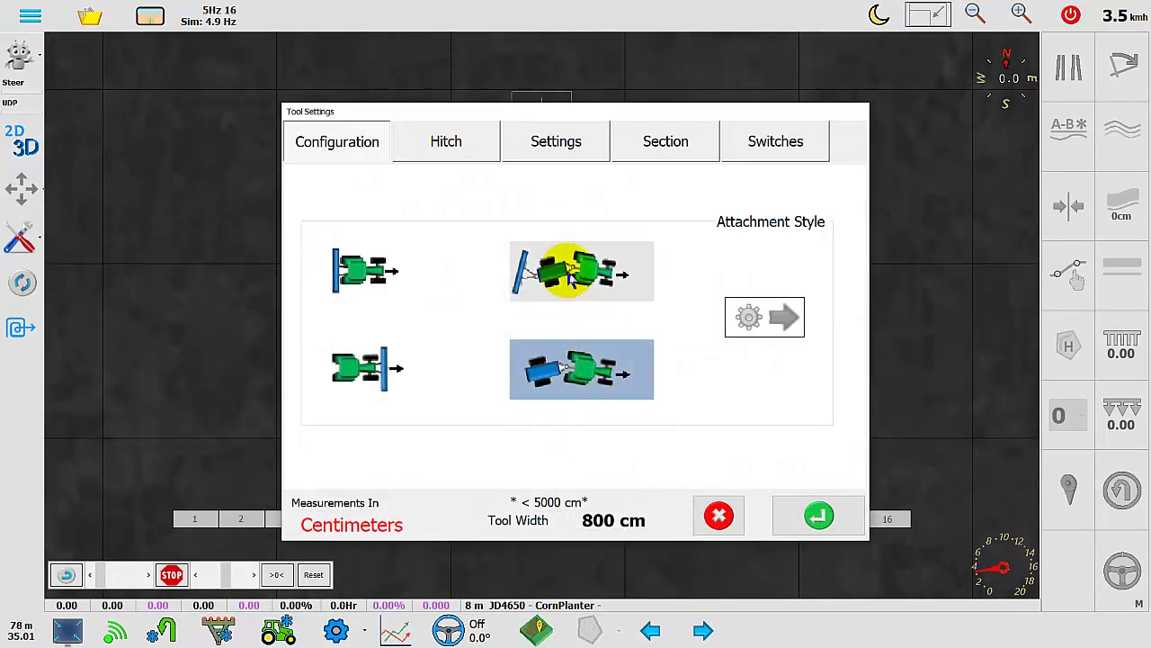
pyautogui.click(353, 286)
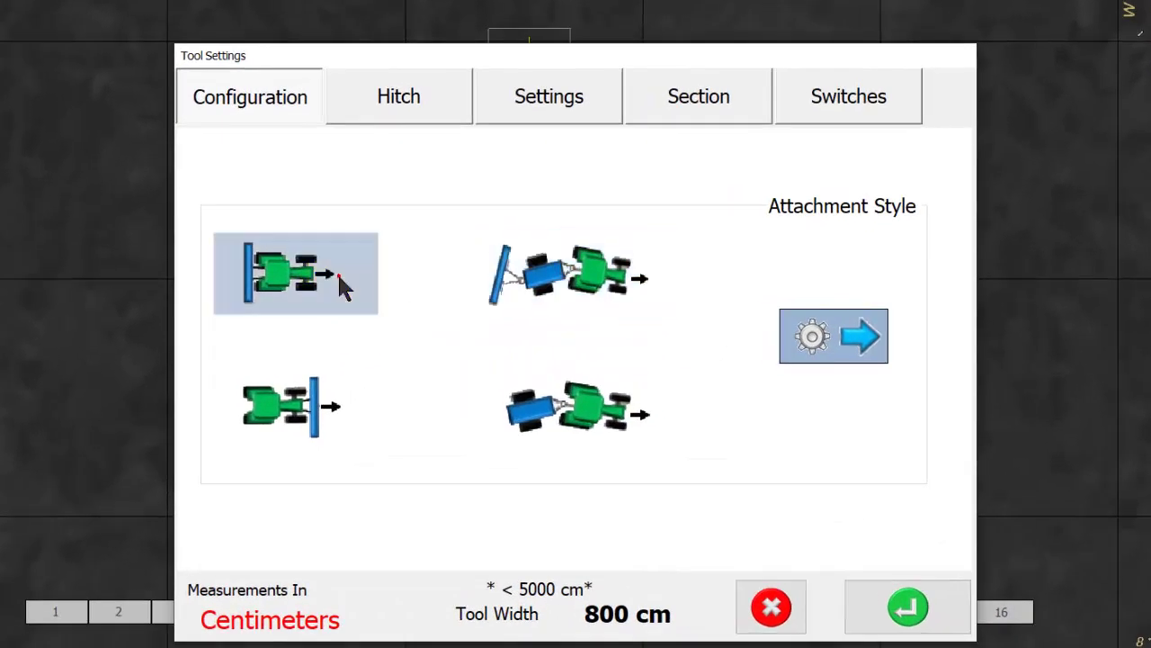
pyautogui.click(312, 383)
pyautogui.click(572, 401)
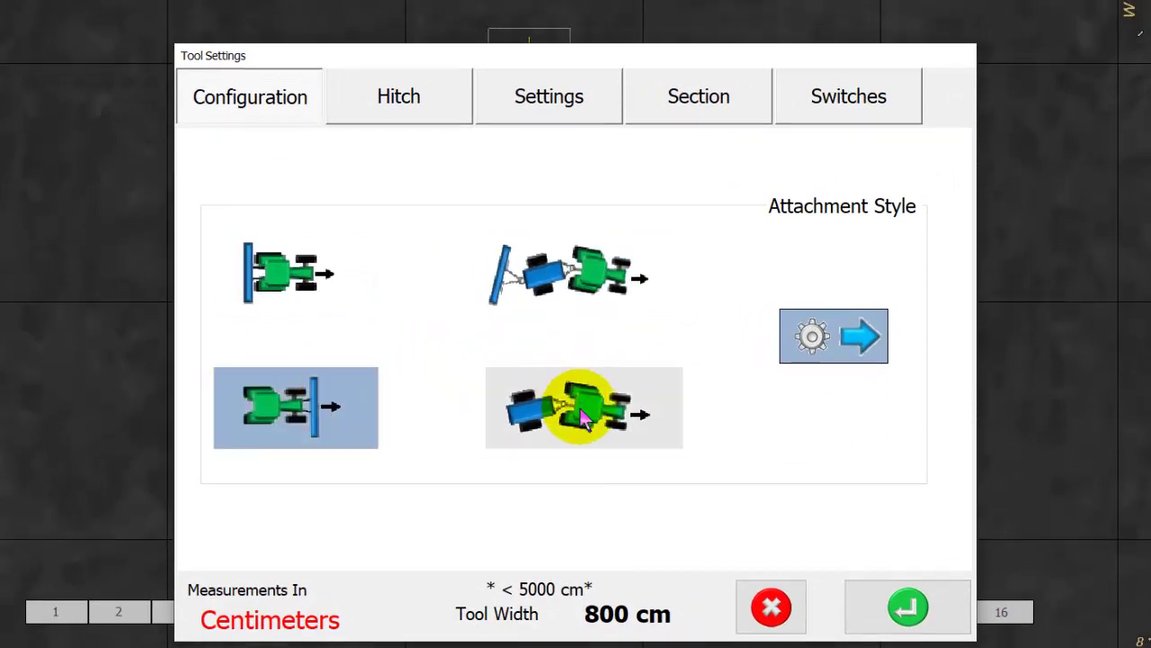
# Step: Review the hitch, hitch length and section timing pages, ending on the 16 × 50 cm section widths
pyautogui.click(832, 331)
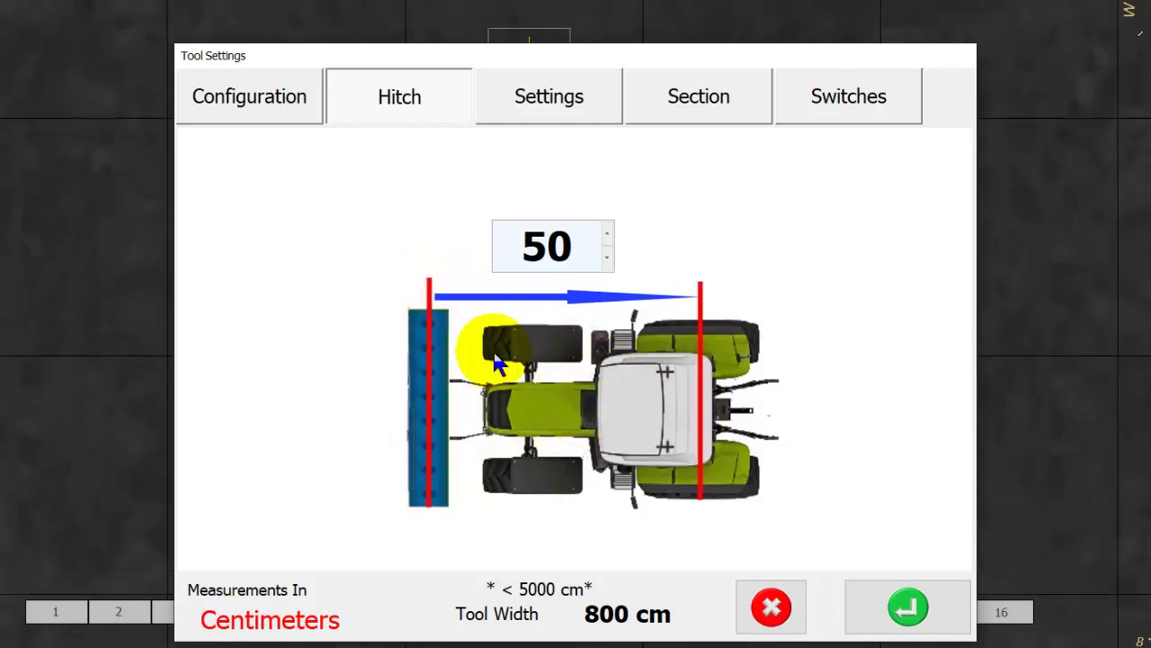
pyautogui.click(286, 101)
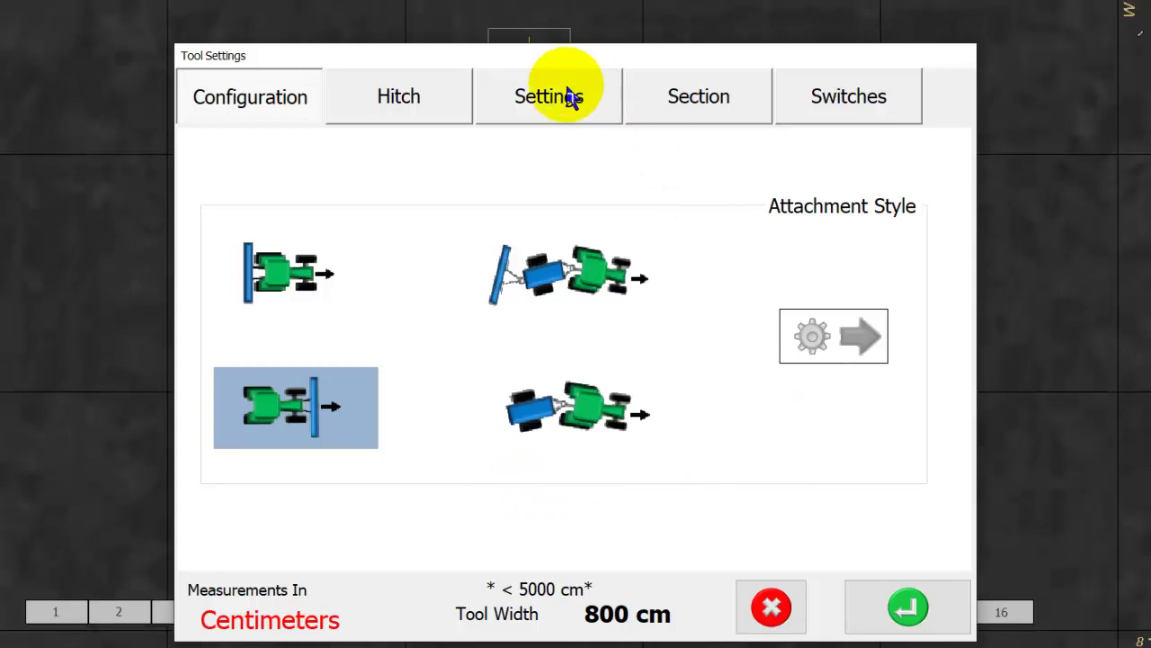
pyautogui.click(451, 91)
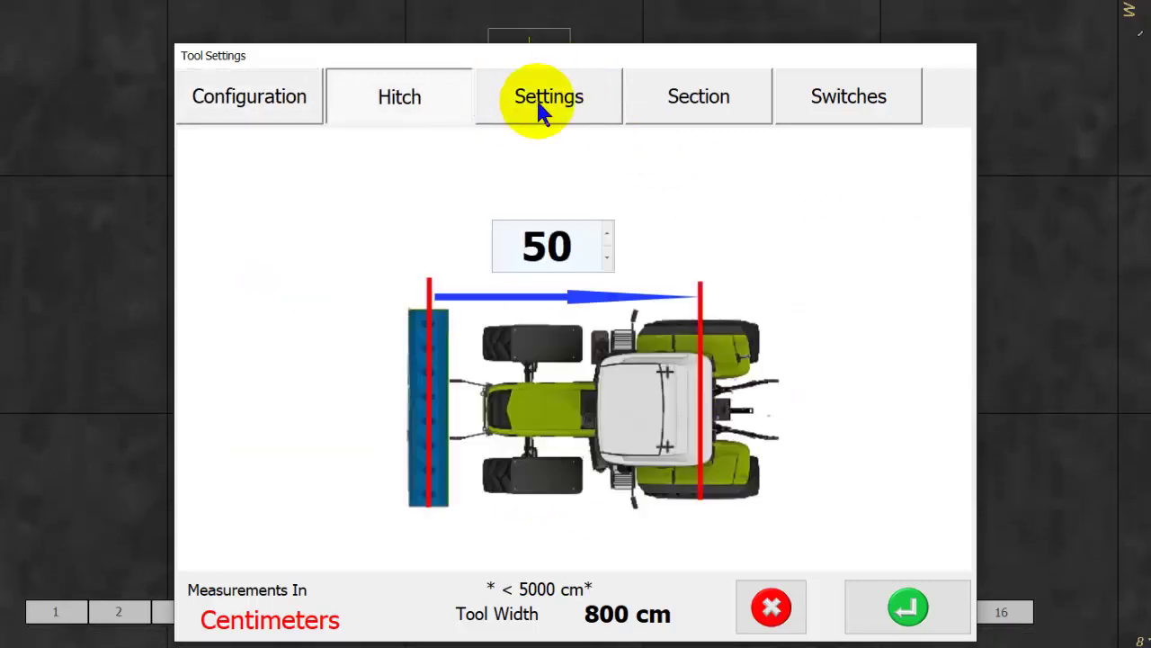
pyautogui.click(536, 97)
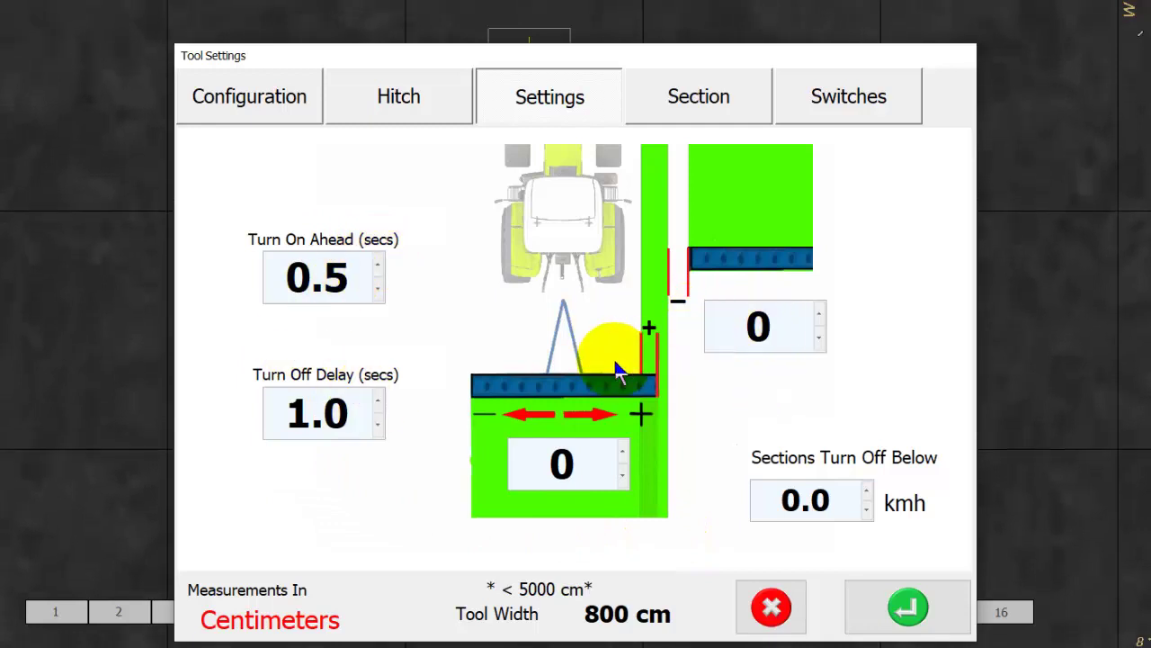
pyautogui.click(686, 108)
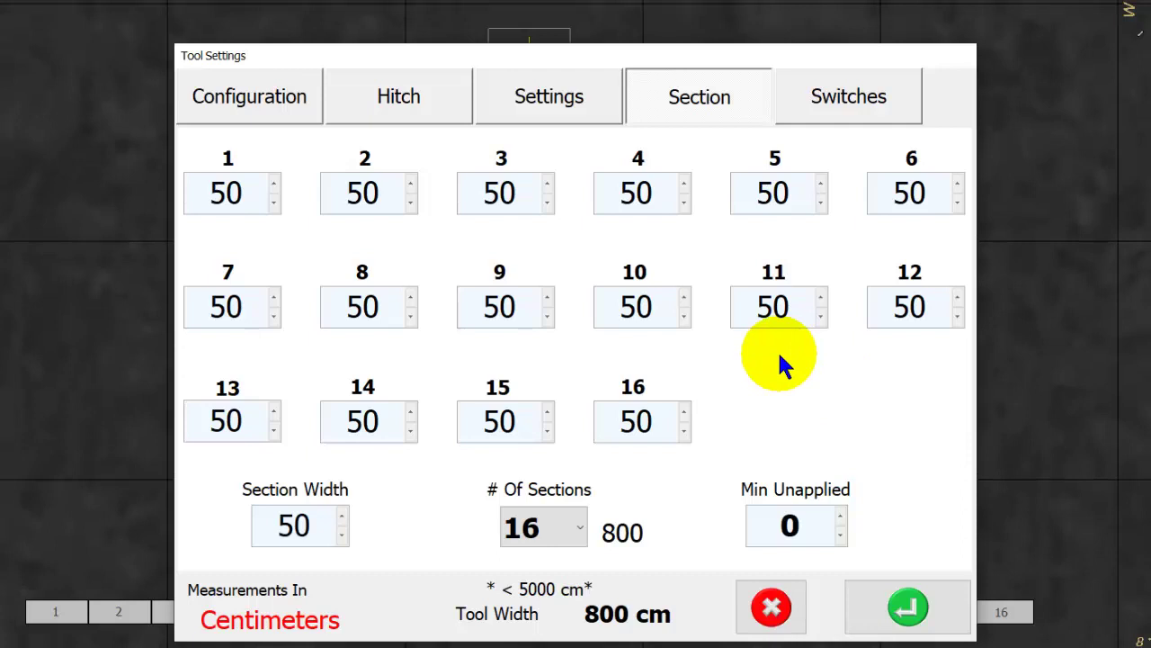
# Step: Set the common section width to 56 cm and reduce the tool to 15 sections
pyautogui.click(297, 529)
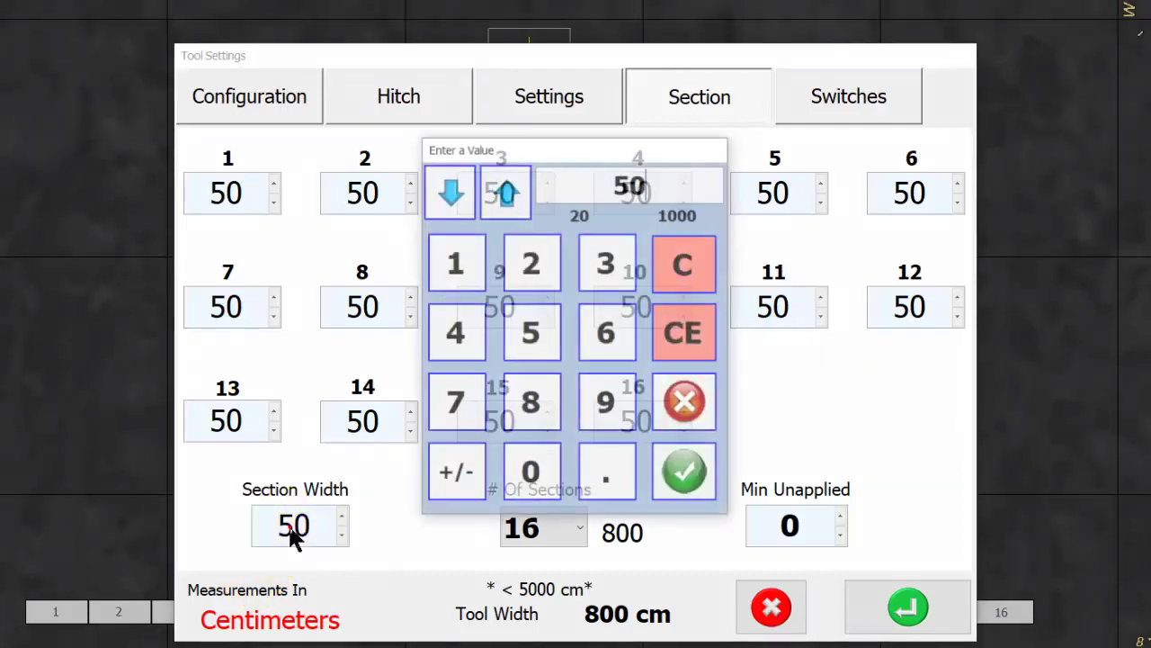
pyautogui.click(530, 332)
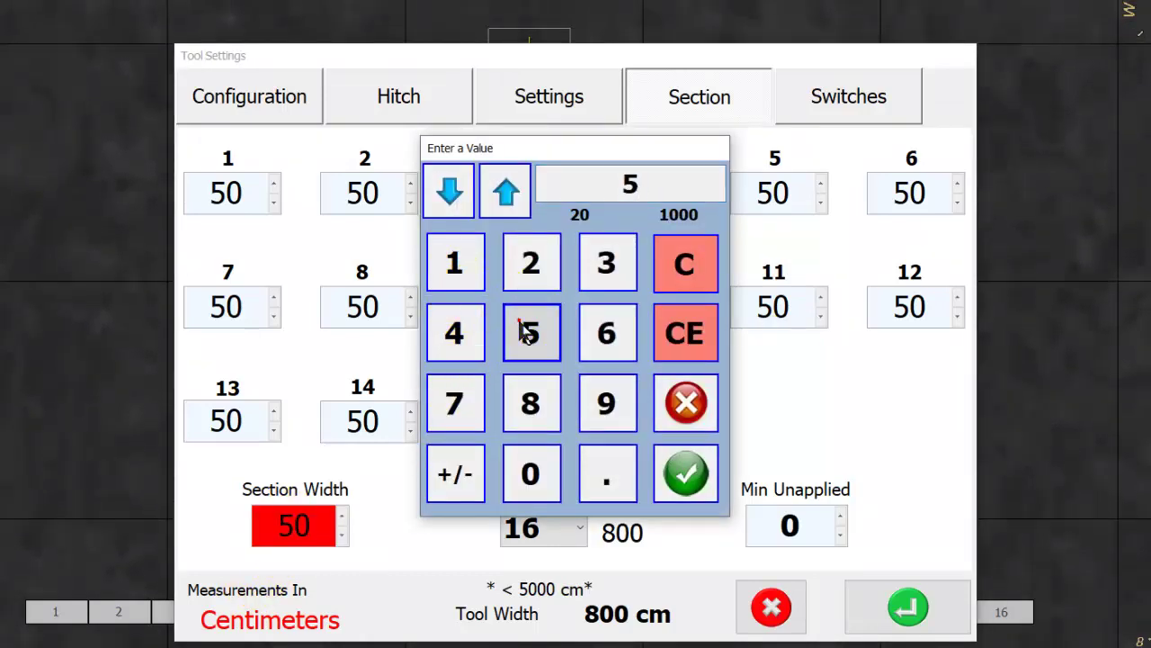
pyautogui.click(681, 475)
pyautogui.click(560, 538)
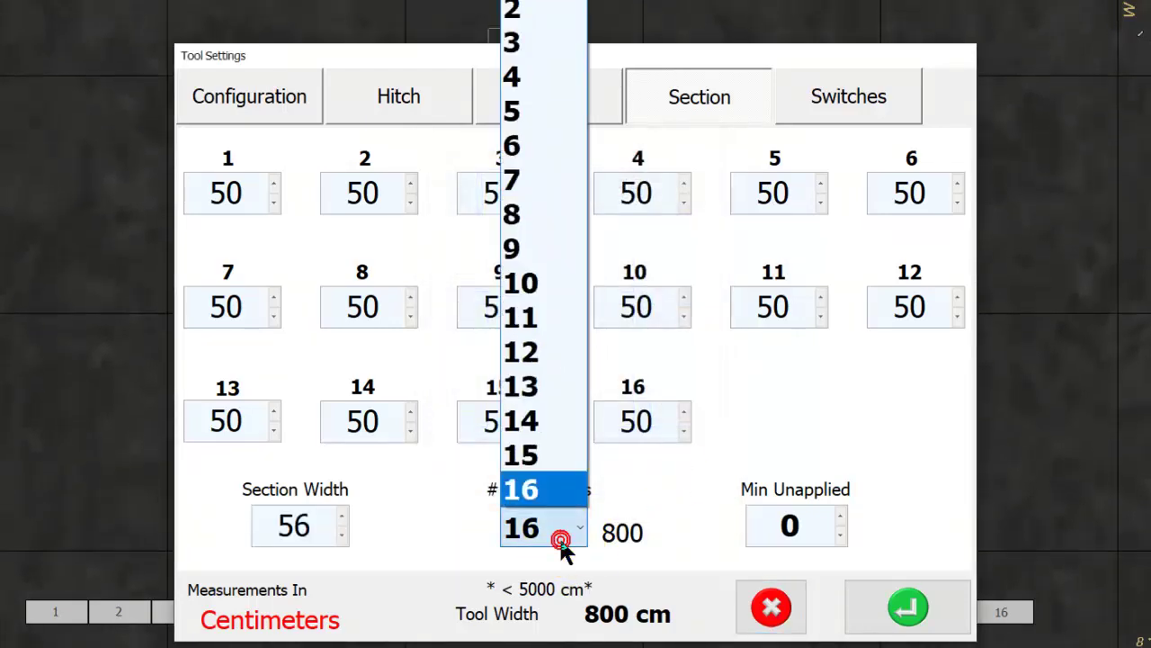
pyautogui.click(551, 454)
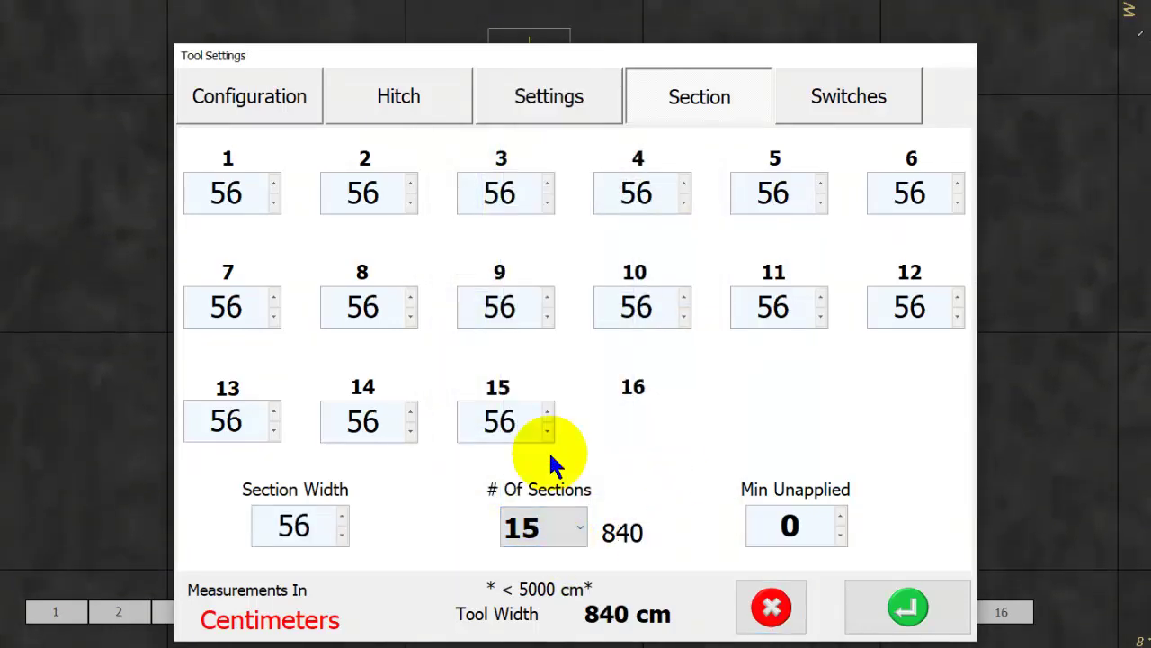
# Step: Widen section 9 to 96 cm, check the work switch options, and save the tool settings
pyautogui.click(496, 307)
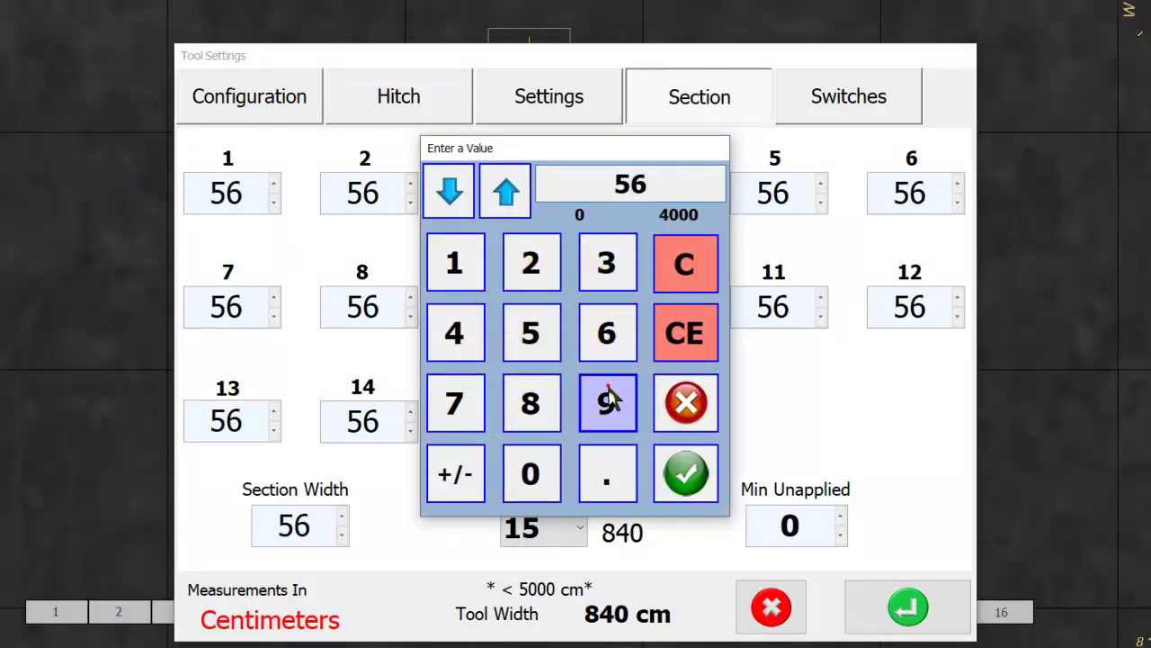
pyautogui.click(609, 398)
pyautogui.click(681, 477)
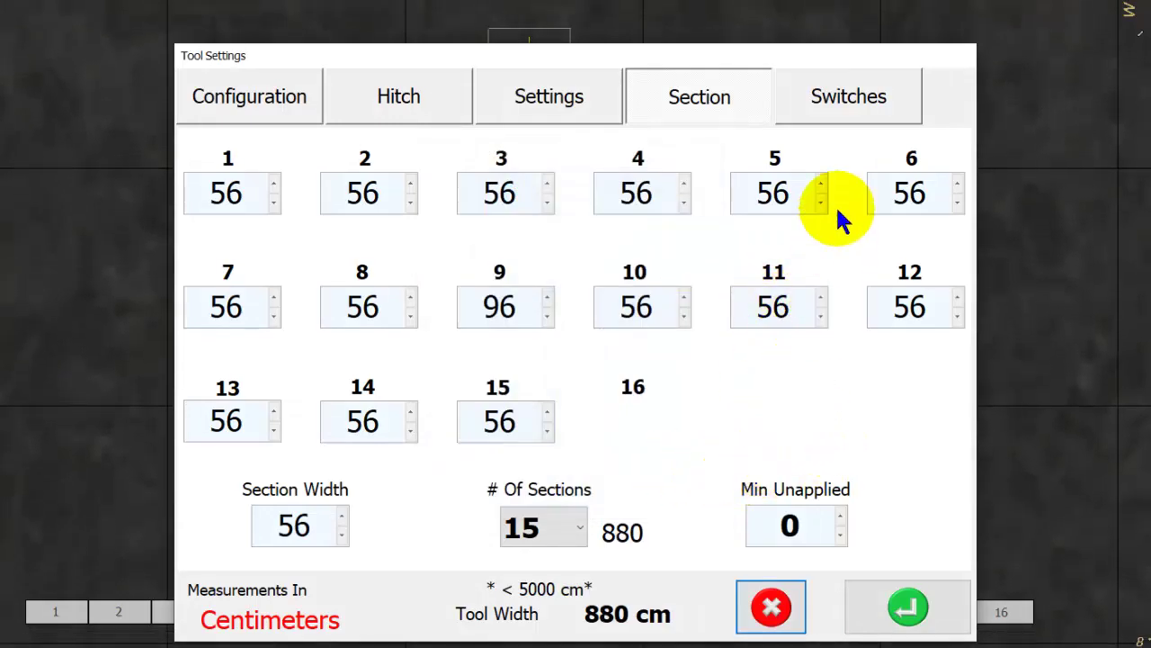
pyautogui.click(859, 90)
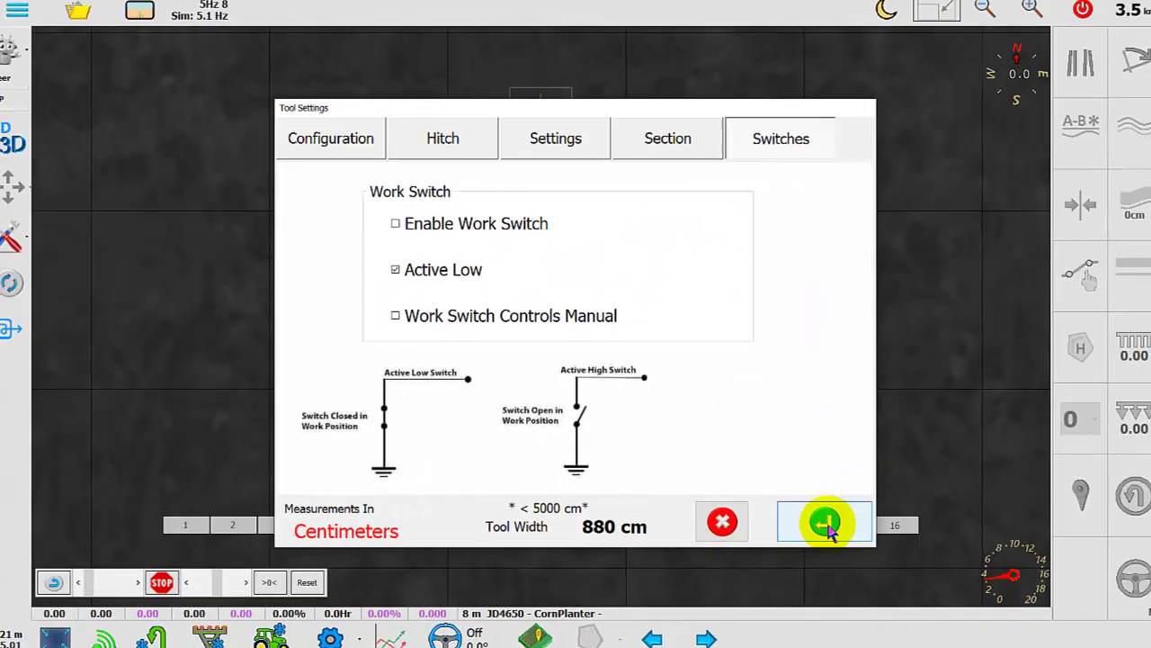
pyautogui.click(825, 525)
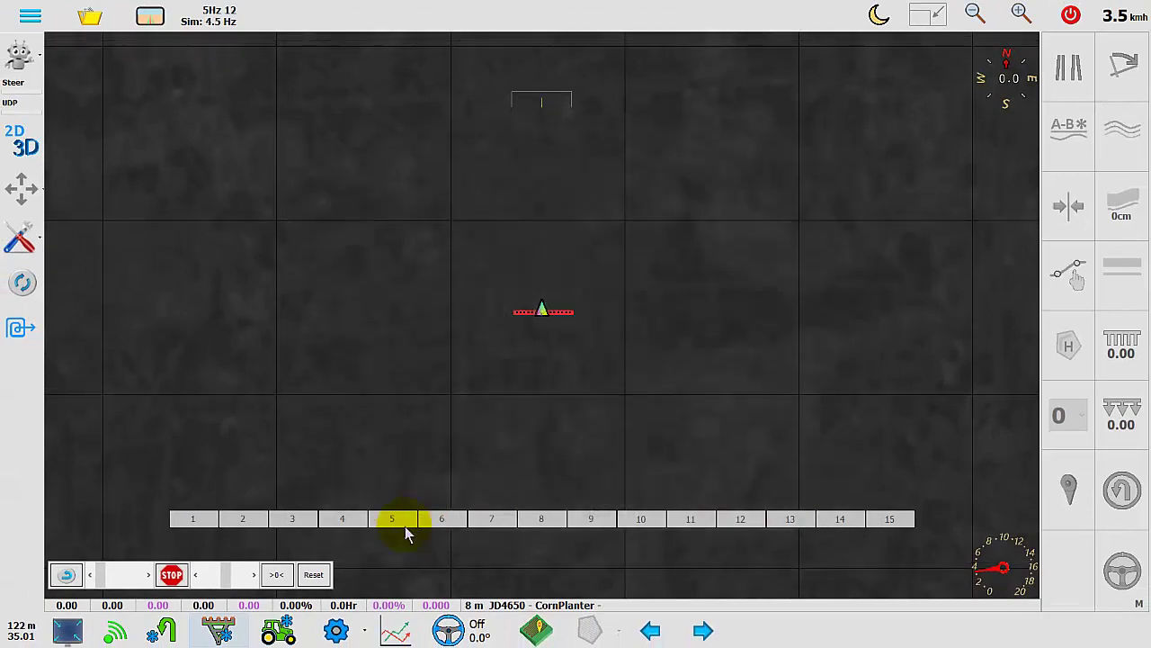
pyautogui.click(281, 630)
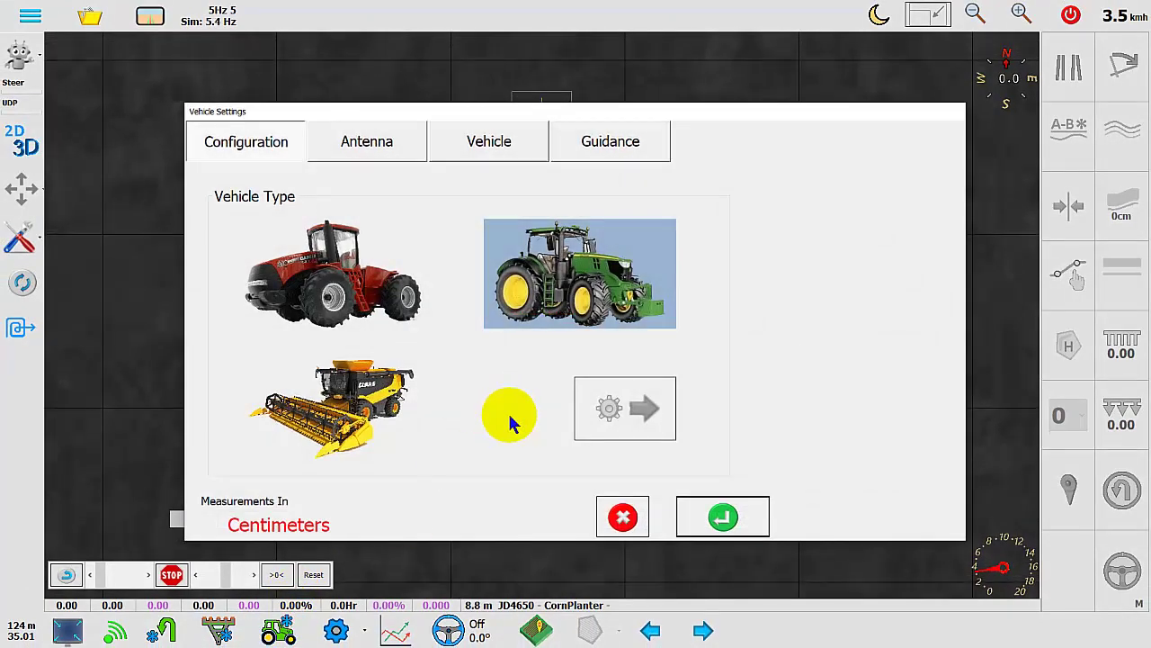
# Step: Pick the combine harvester over the articulated tractor as vehicle type, then view its antenna settings
pyautogui.click(342, 270)
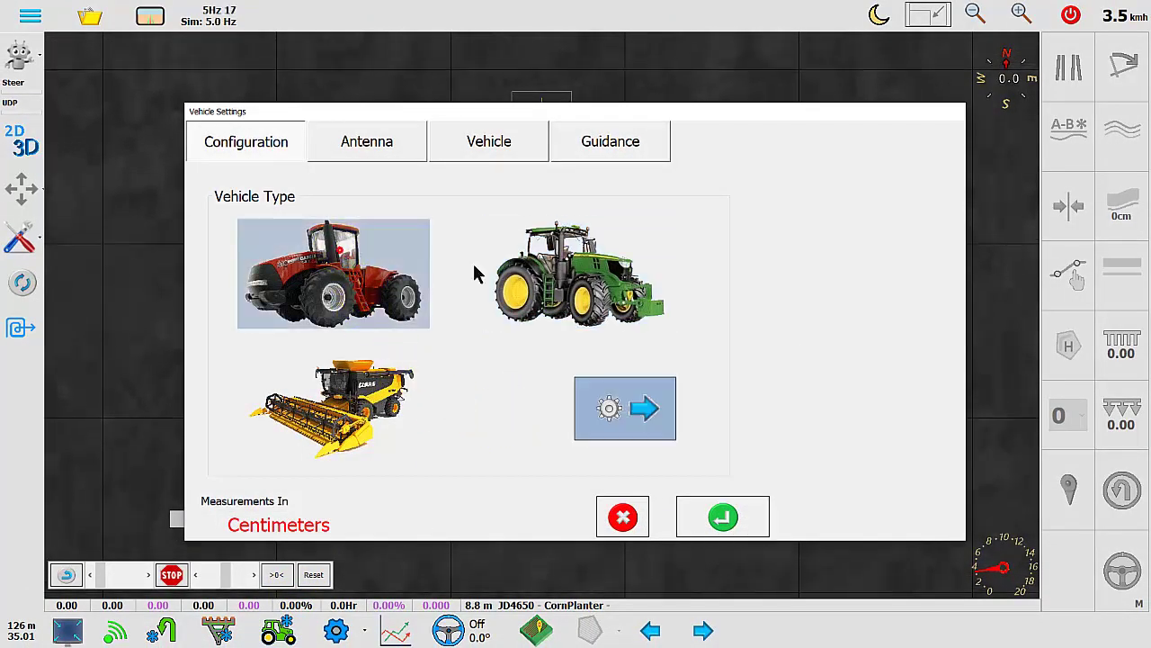
pyautogui.click(583, 263)
pyautogui.click(340, 383)
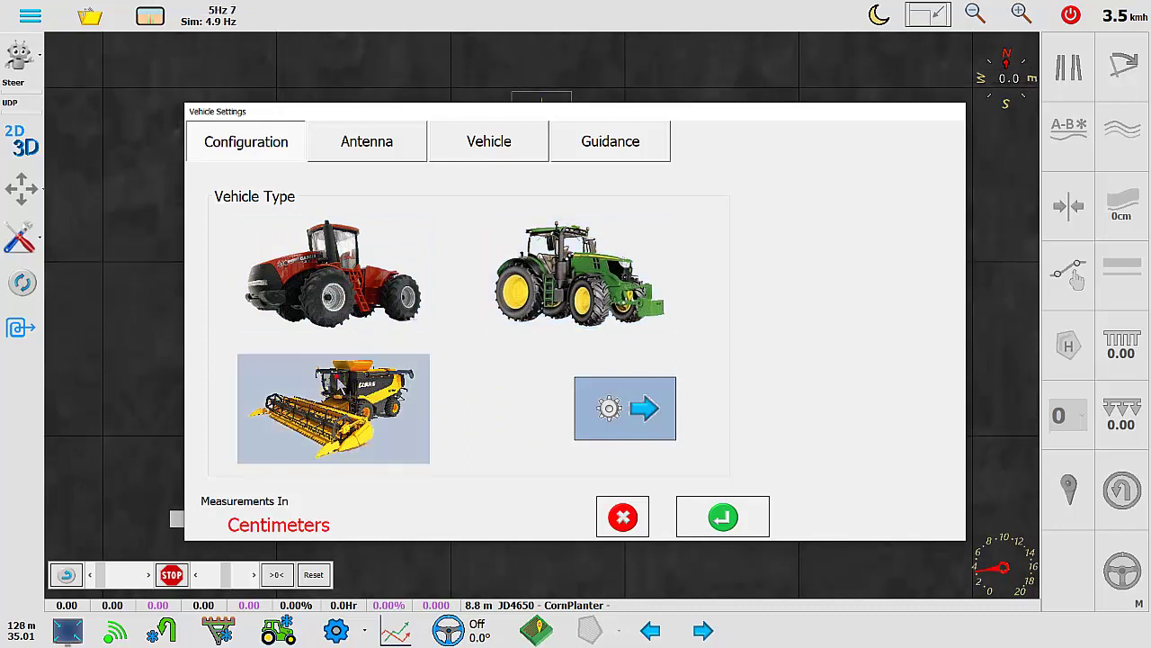
pyautogui.click(374, 155)
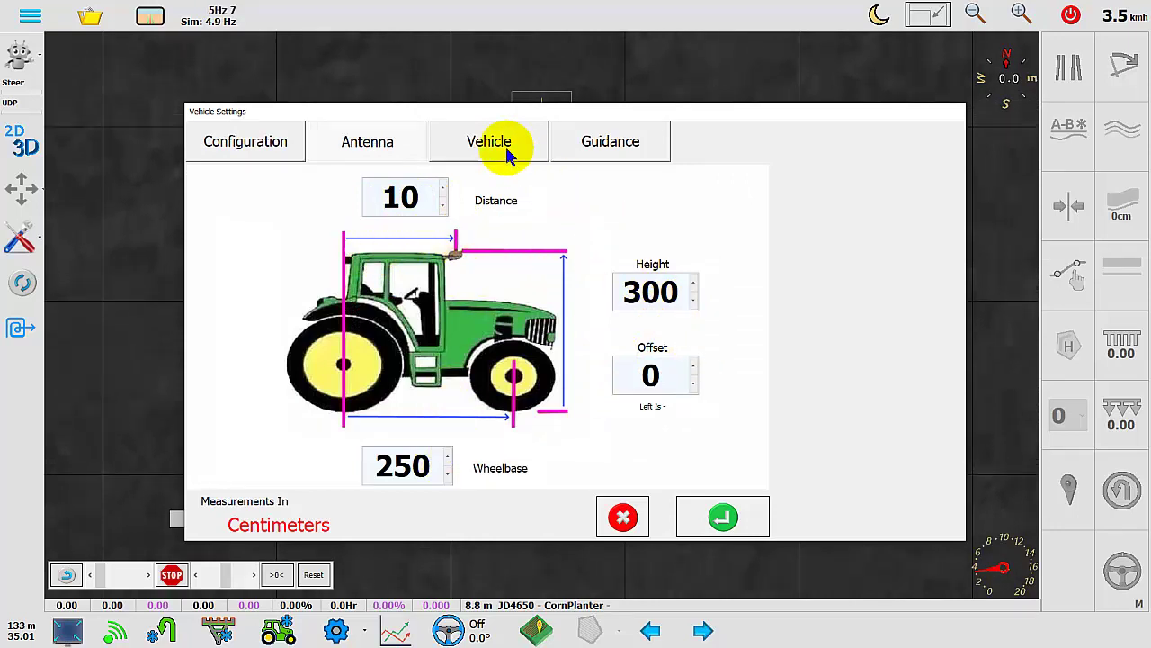
# Step: Step through the antenna and vehicle pages to guidance: snap distance 40, 4 cm per pixel, line width 2
pyautogui.click(287, 153)
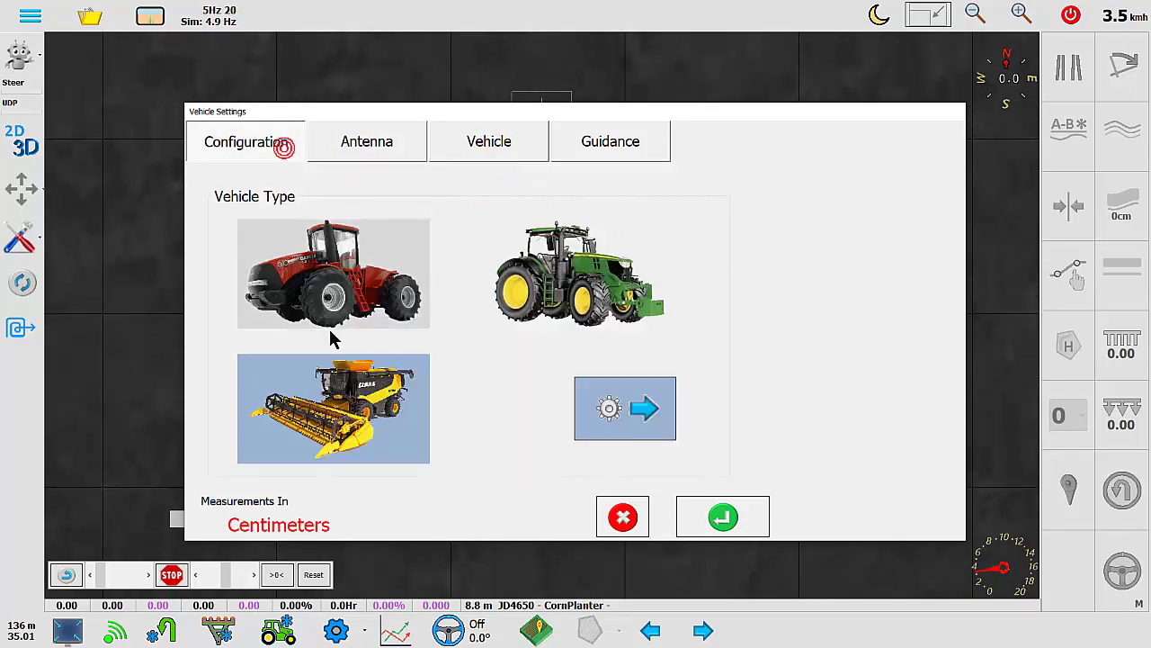
pyautogui.click(609, 411)
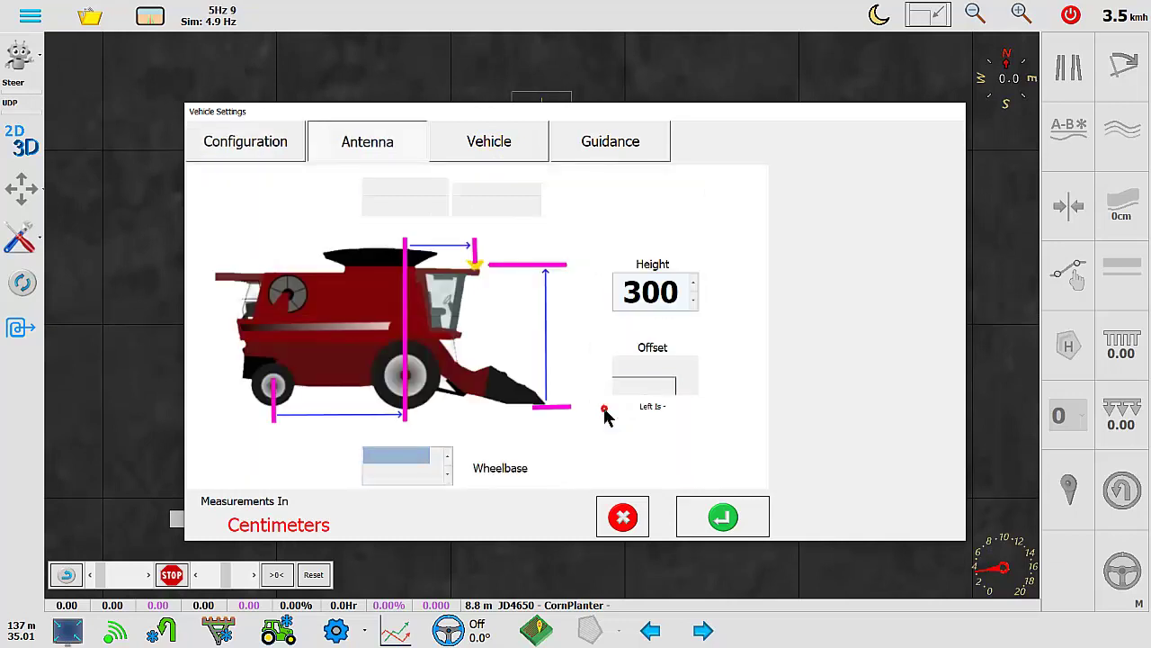
pyautogui.click(646, 412)
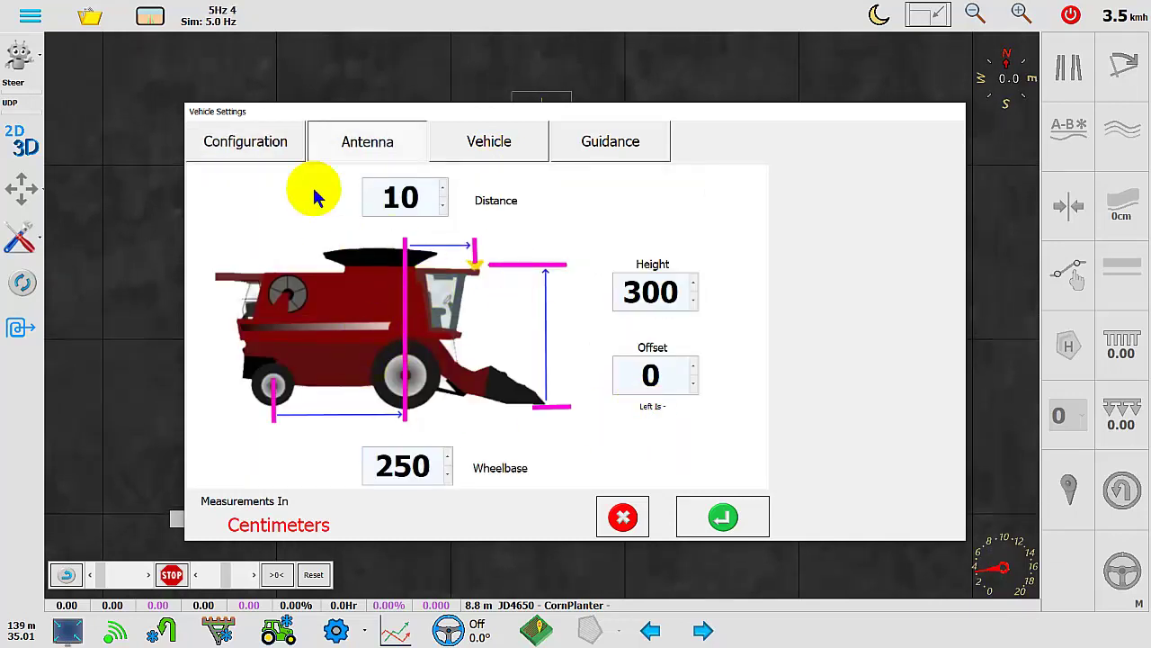
pyautogui.click(496, 154)
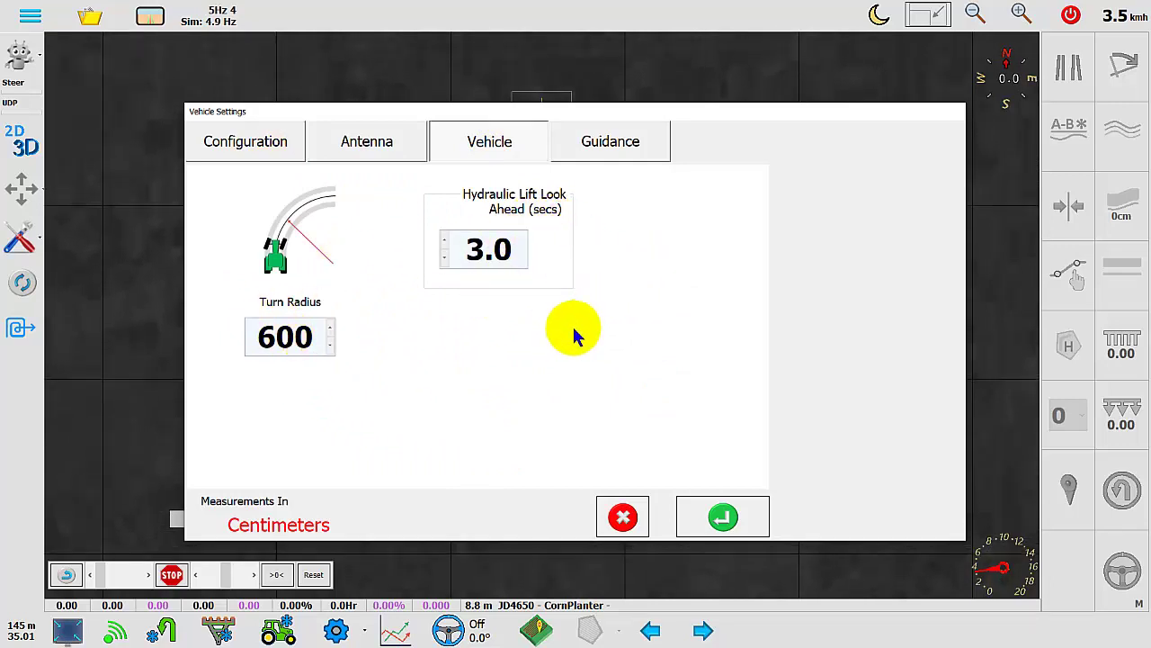
pyautogui.click(623, 151)
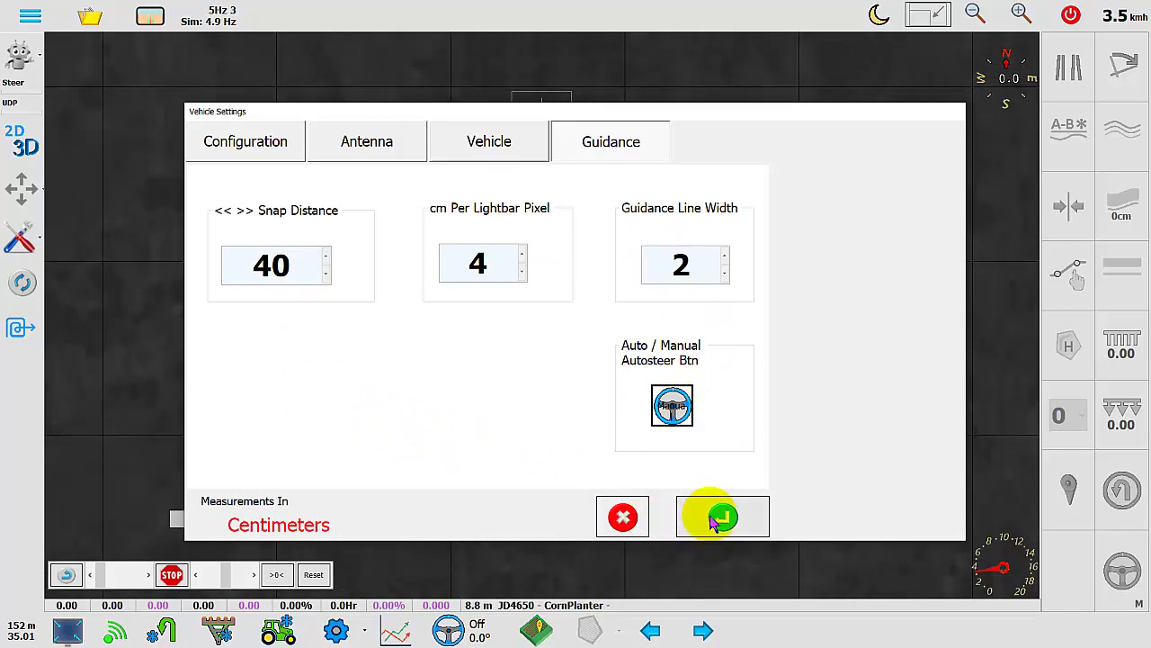
# Step: Cancel vehicle settings, cycle headland control off and back on, and set all 15 sections to automatic
pyautogui.click(623, 519)
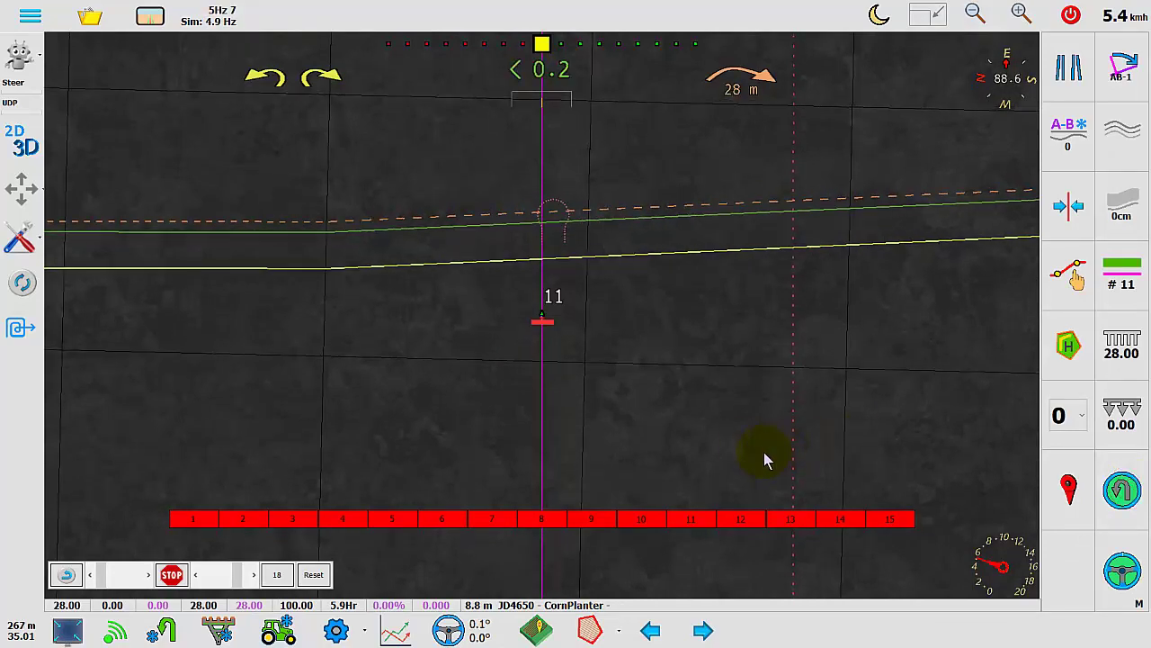
pyautogui.click(1071, 349)
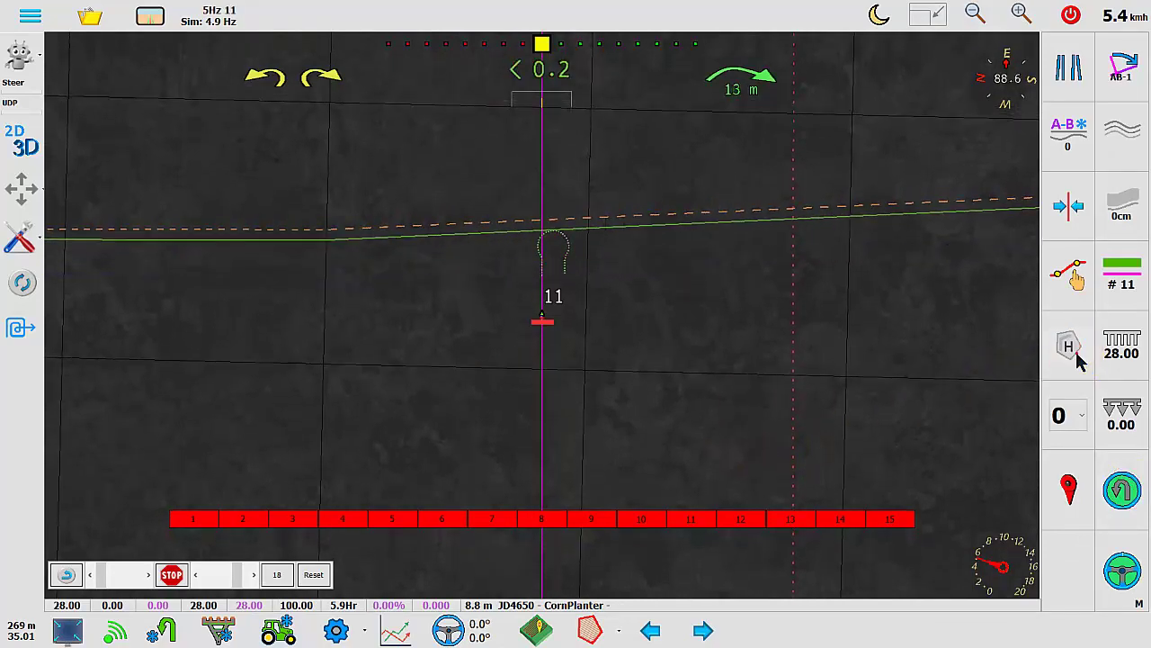
pyautogui.click(1070, 349)
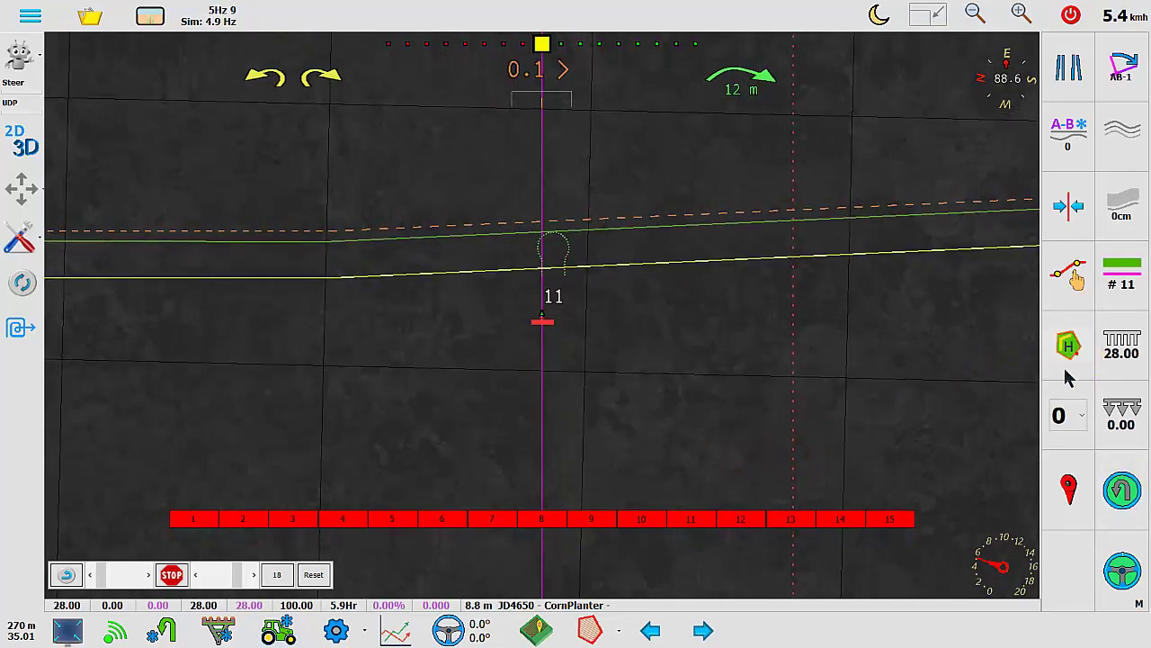
pyautogui.click(1122, 409)
pyautogui.scroll(3, 732, 442)
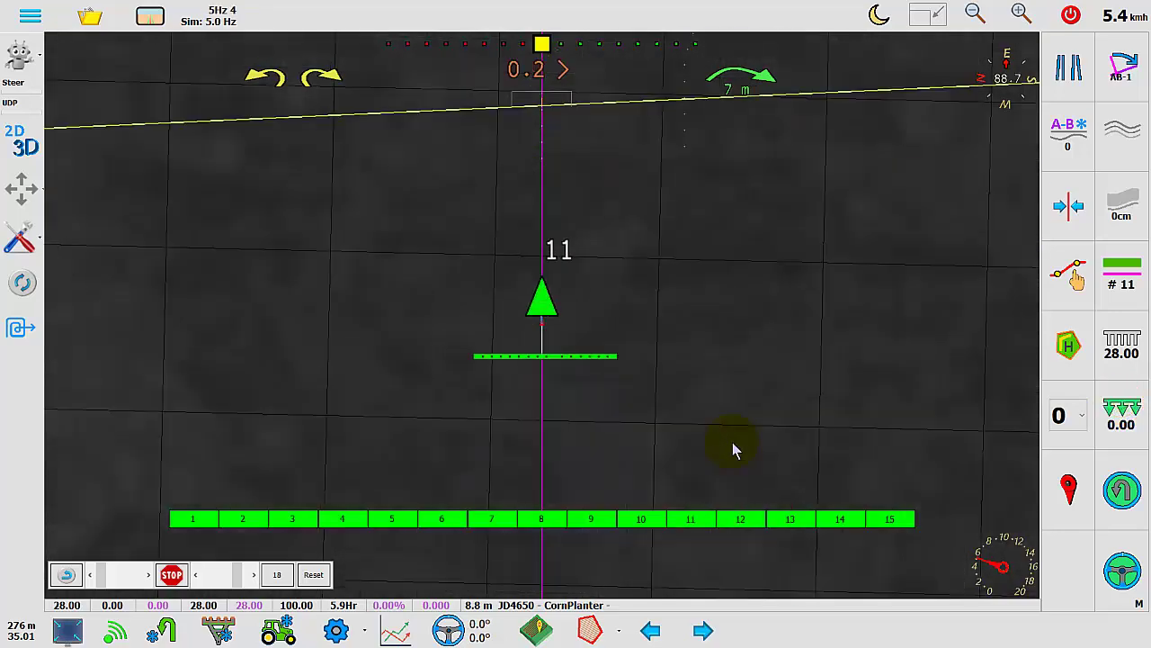
pyautogui.scroll(-2, 732, 442)
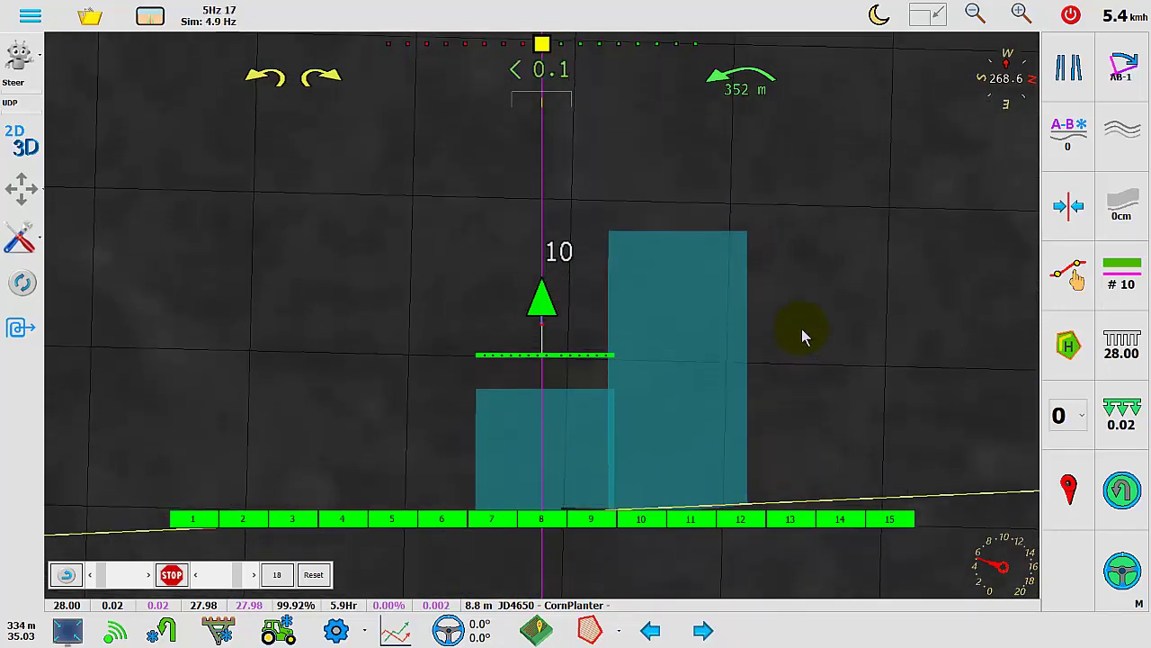
# Step: Turn off sections 8 and 11 while widening and narrowing the window to resize the section buttons
pyautogui.click(541, 519)
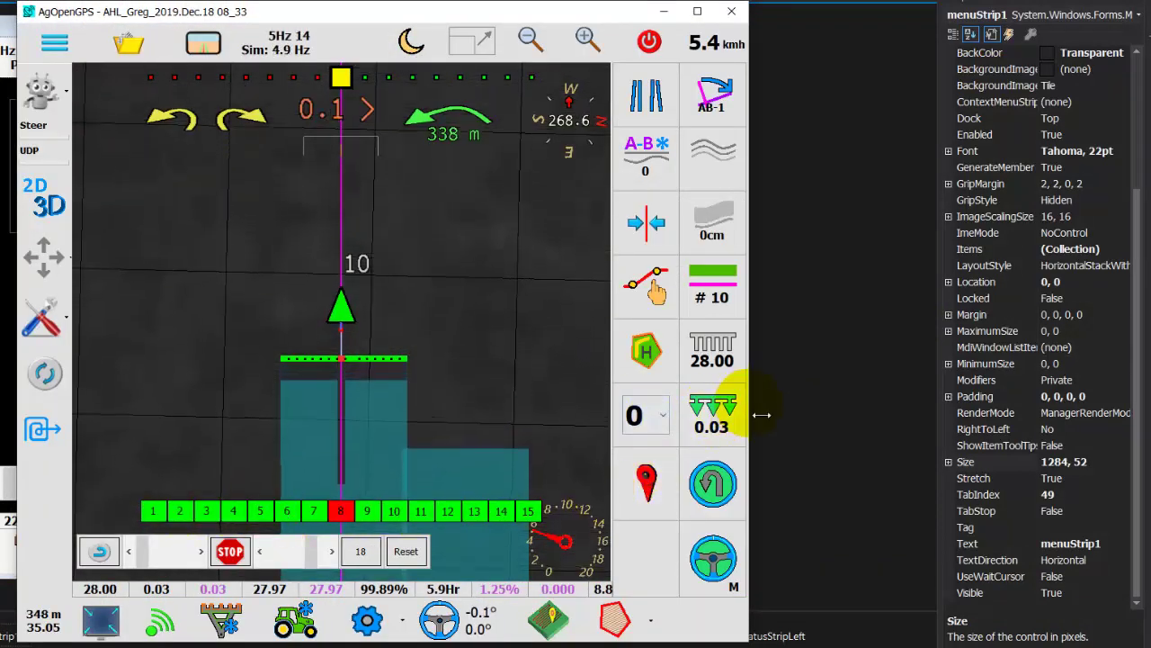
pyautogui.moveTo(761, 415); pyautogui.dragTo(1069, 414)
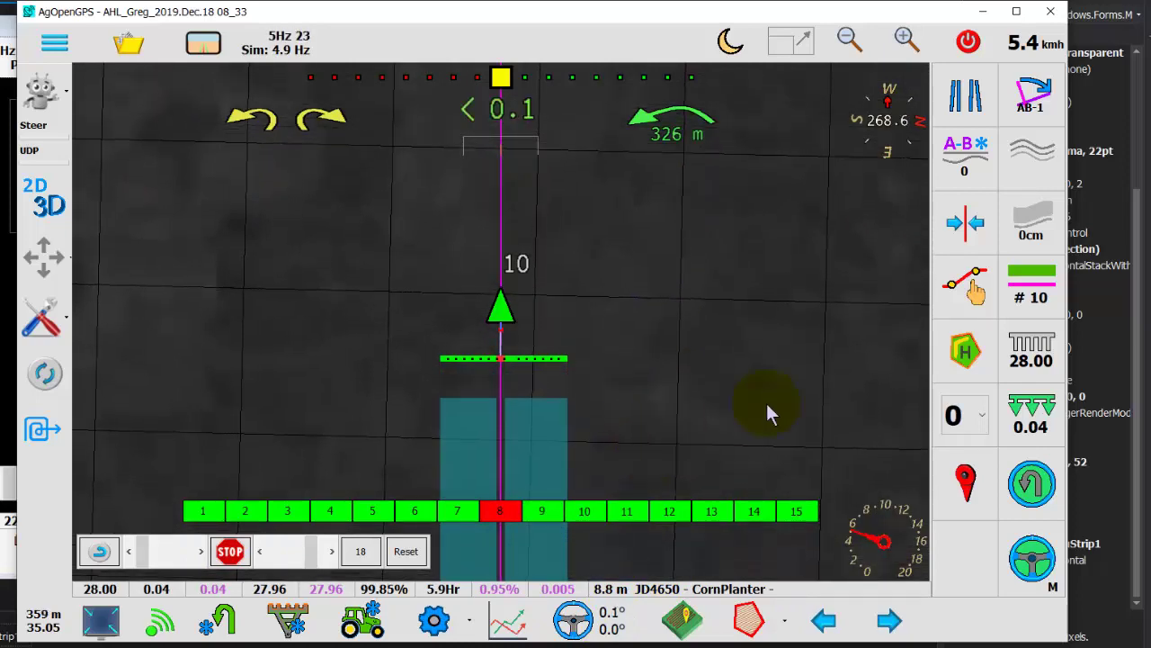
pyautogui.moveTo(1071, 314); pyautogui.dragTo(752, 329)
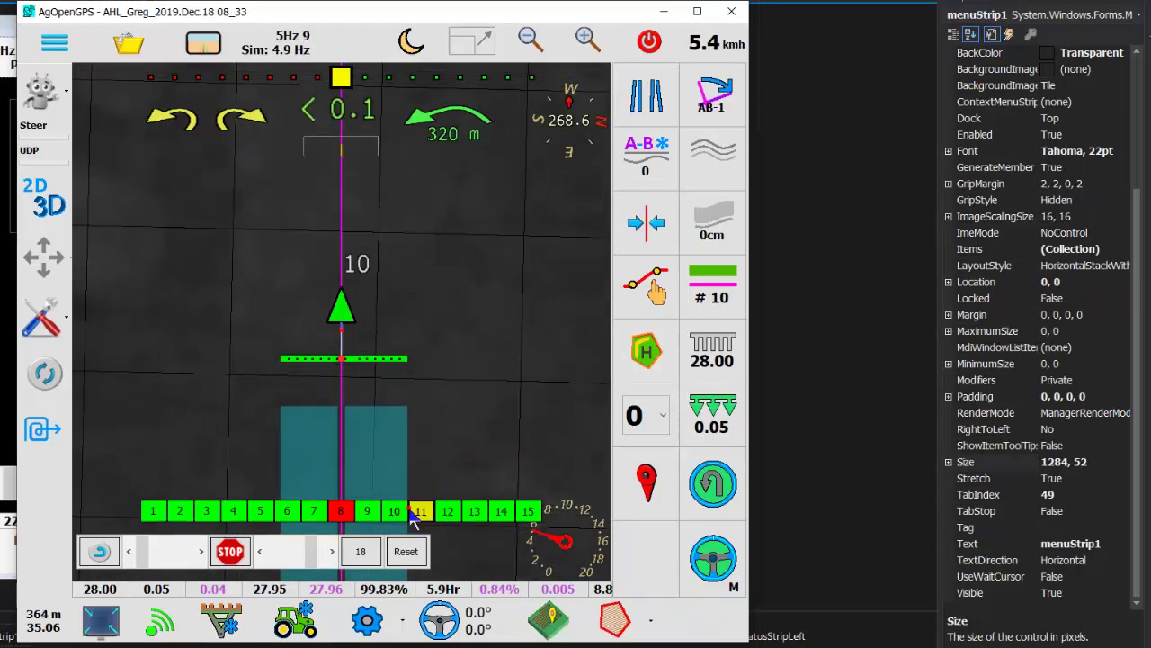
pyautogui.click(415, 511)
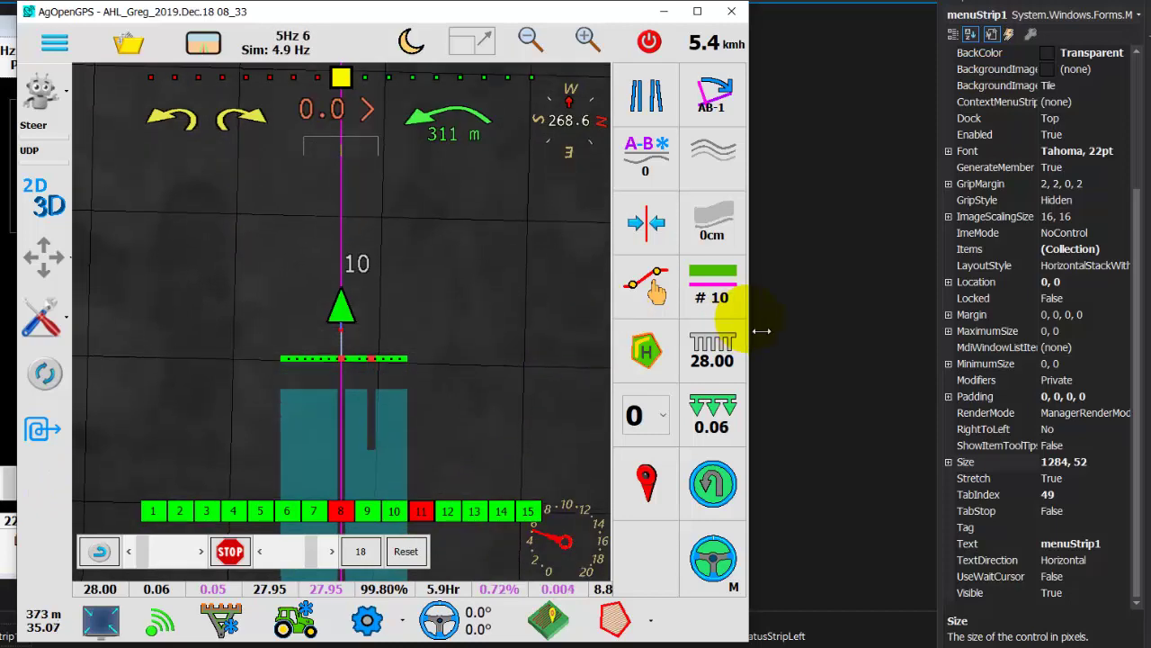
pyautogui.moveTo(761, 331); pyautogui.dragTo(994, 326)
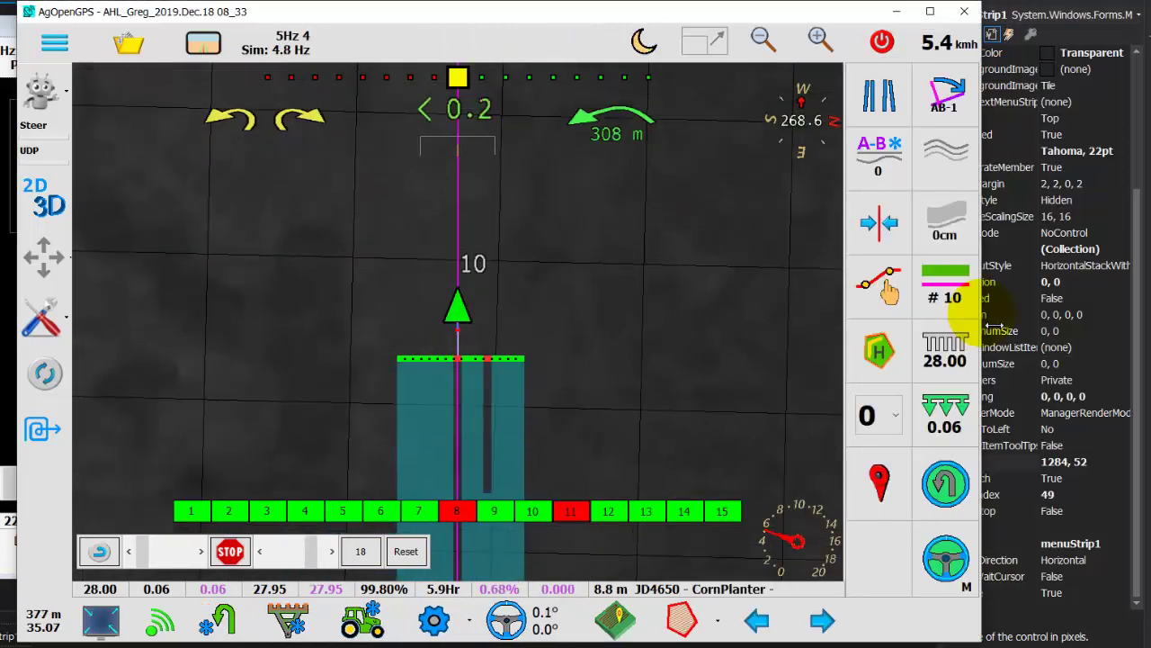
# Step: Enter the simplified layout, turn on curve guidance along Cur-1, and dismiss the curve list and settings menu
pyautogui.click(41, 437)
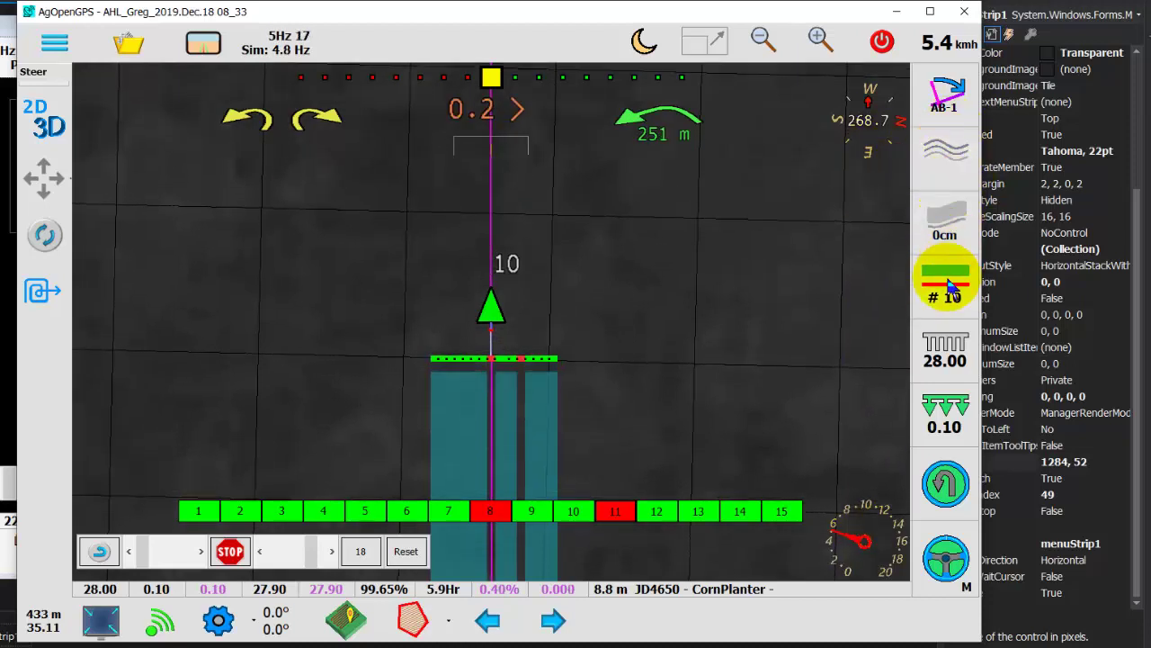
pyautogui.click(950, 162)
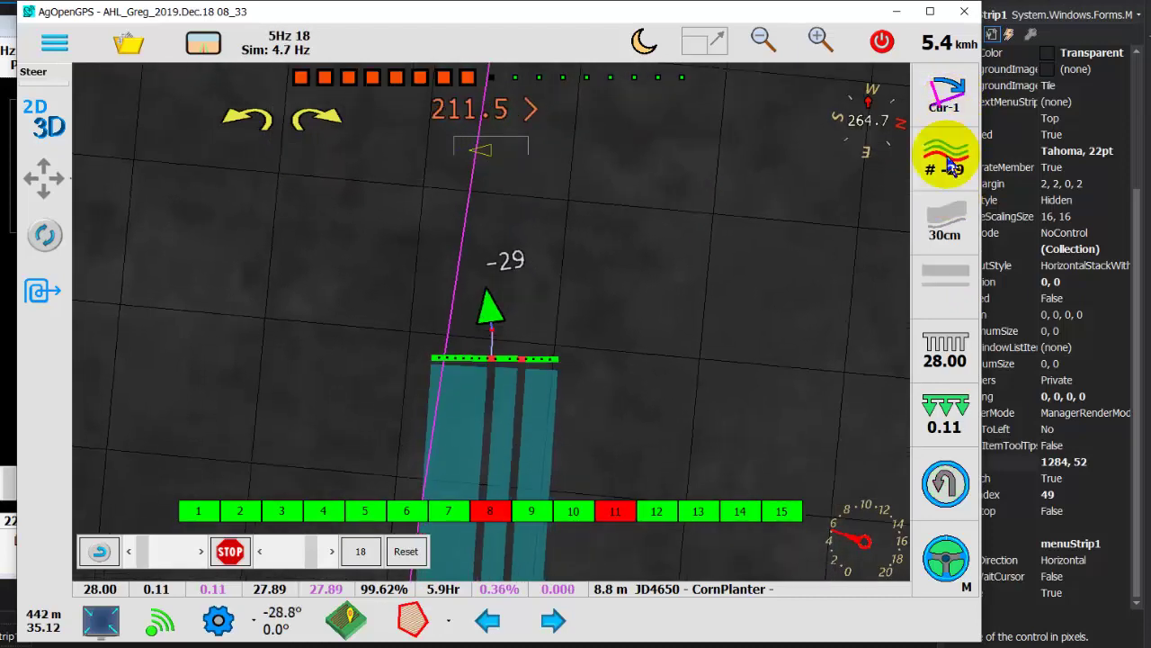
pyautogui.click(951, 162)
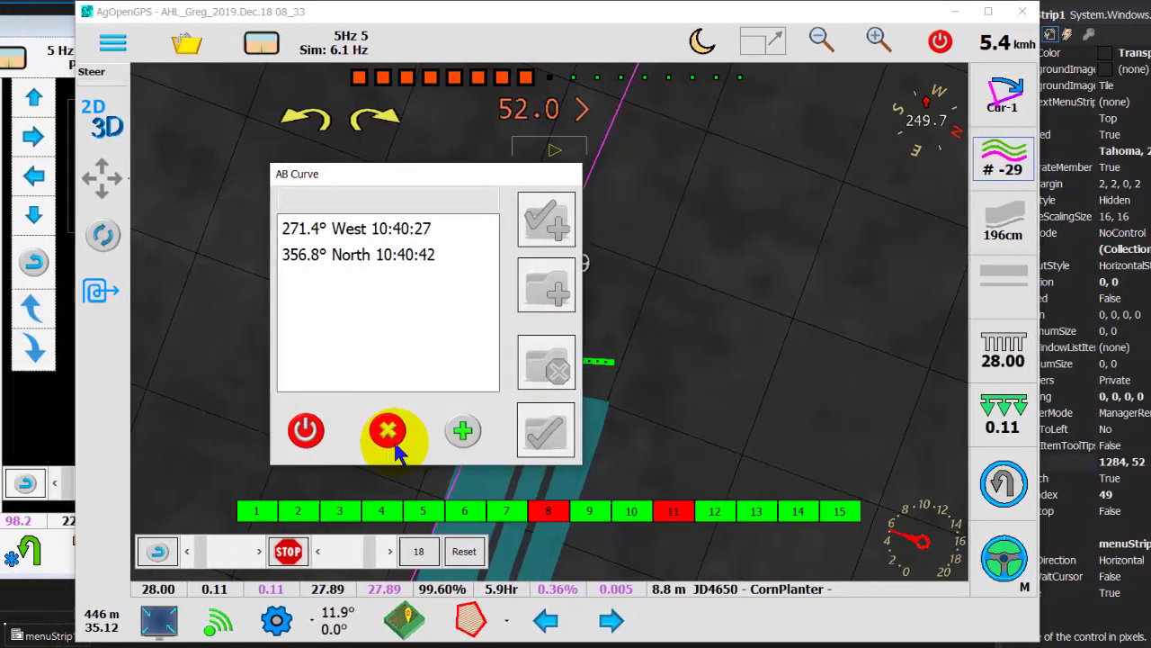
pyautogui.click(410, 436)
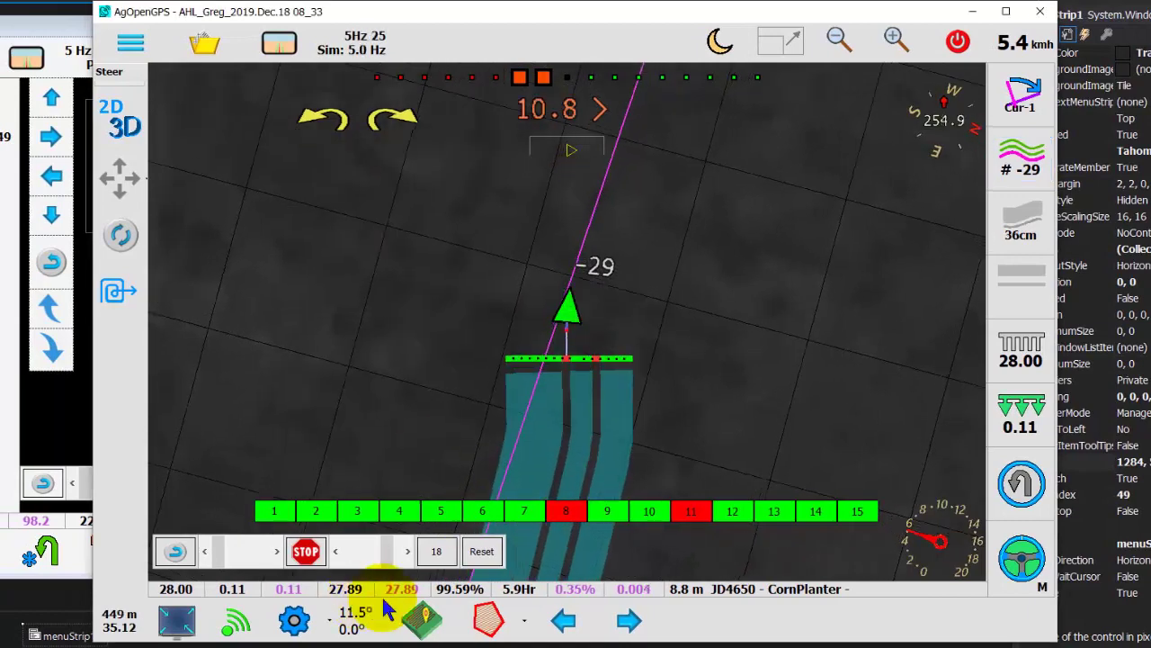
pyautogui.click(294, 620)
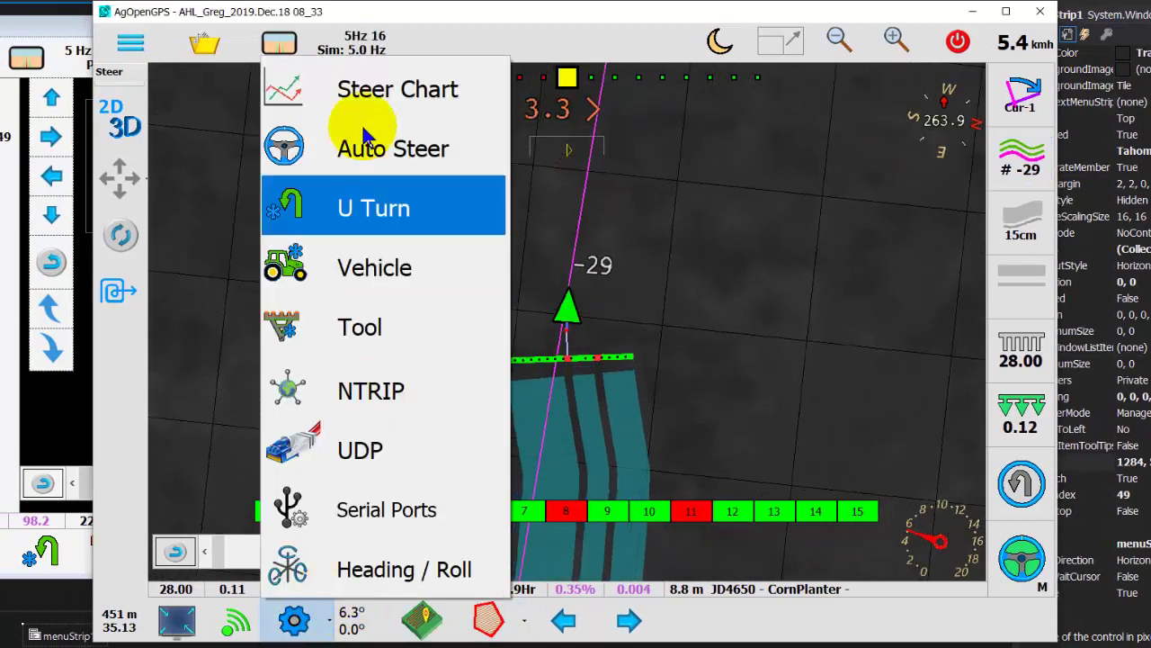
pyautogui.click(294, 620)
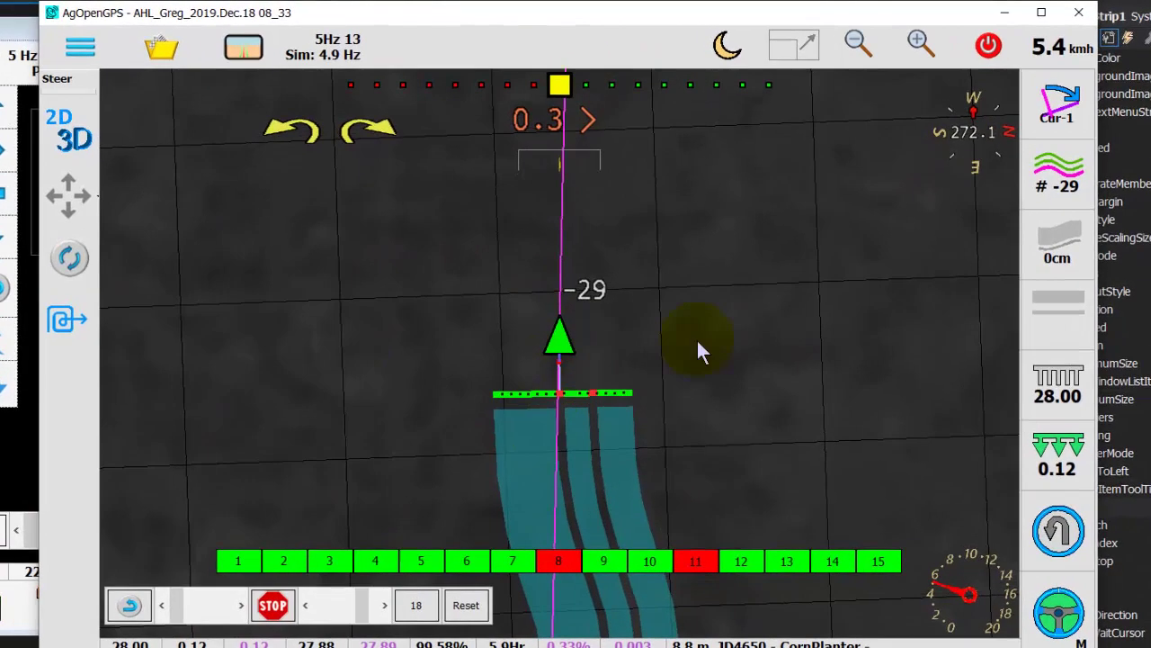
# Step: Toggle the display from night to day mode with the moon icon in the top bar
pyautogui.click(731, 45)
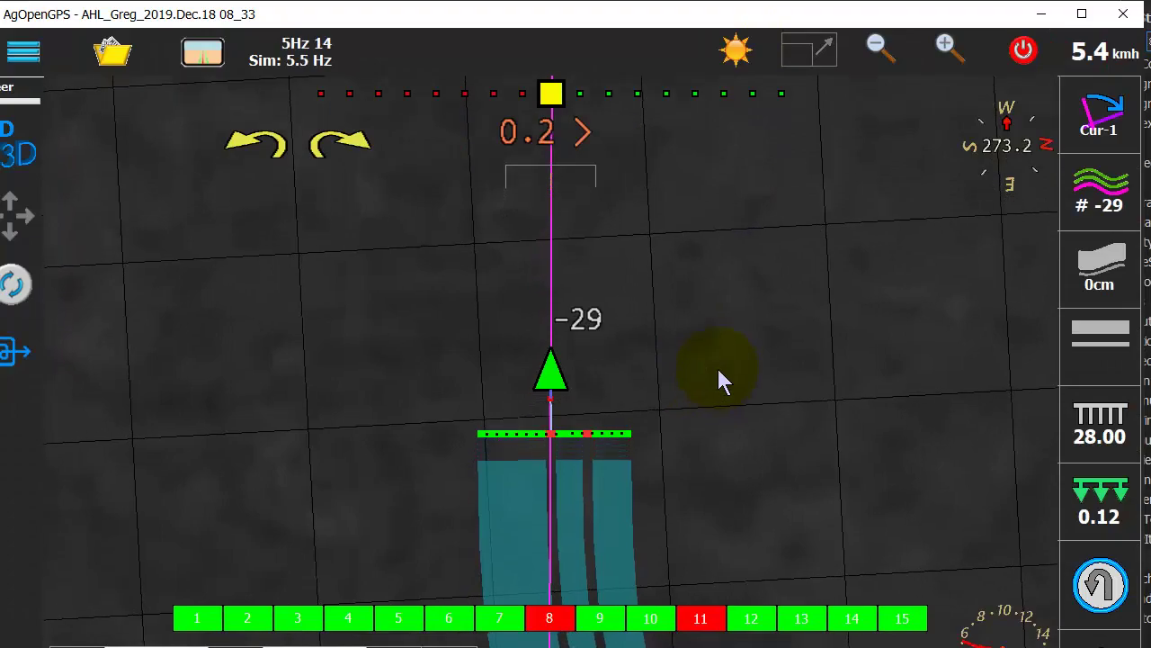